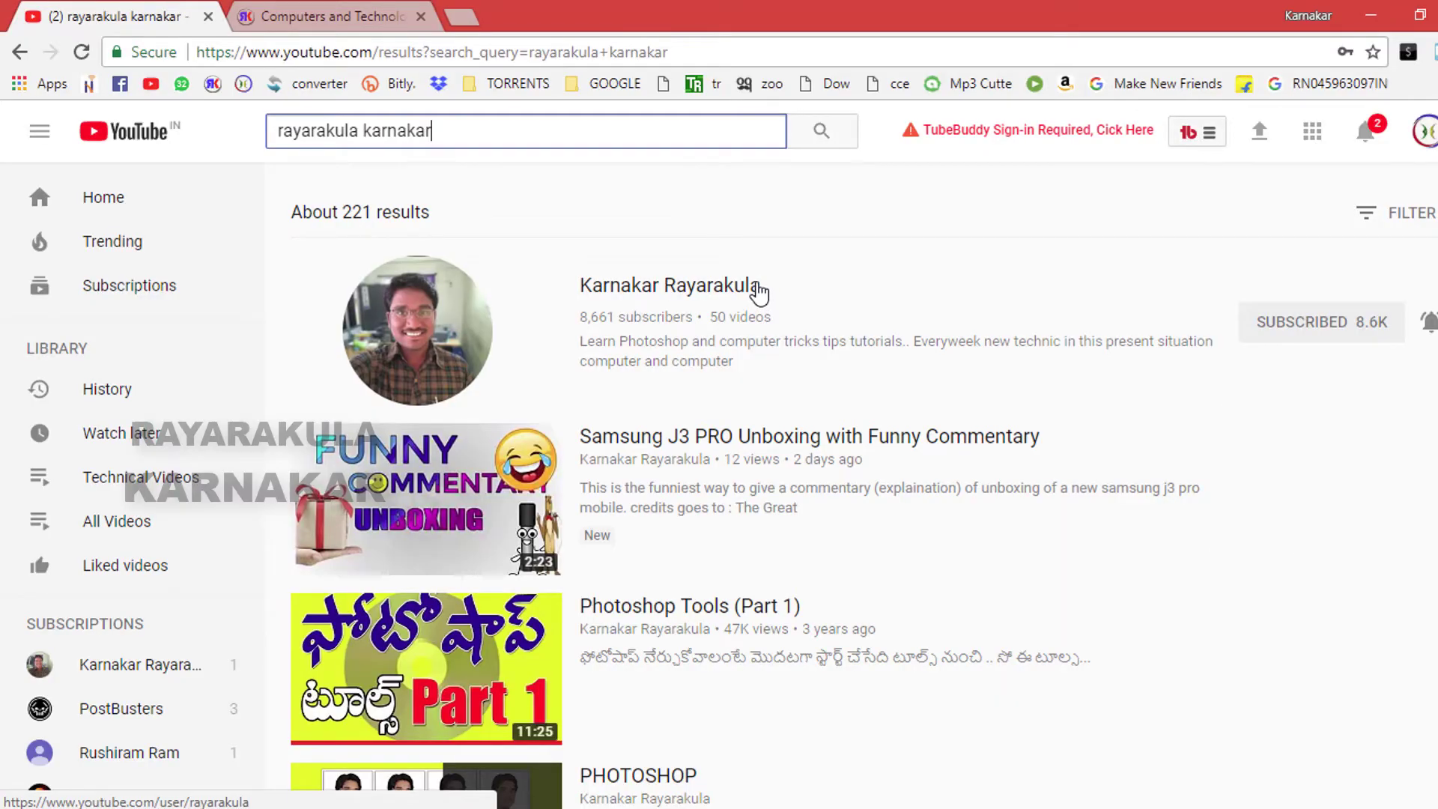
Open the tutorial channel's page and turn on notifications for every new video
click(753, 287)
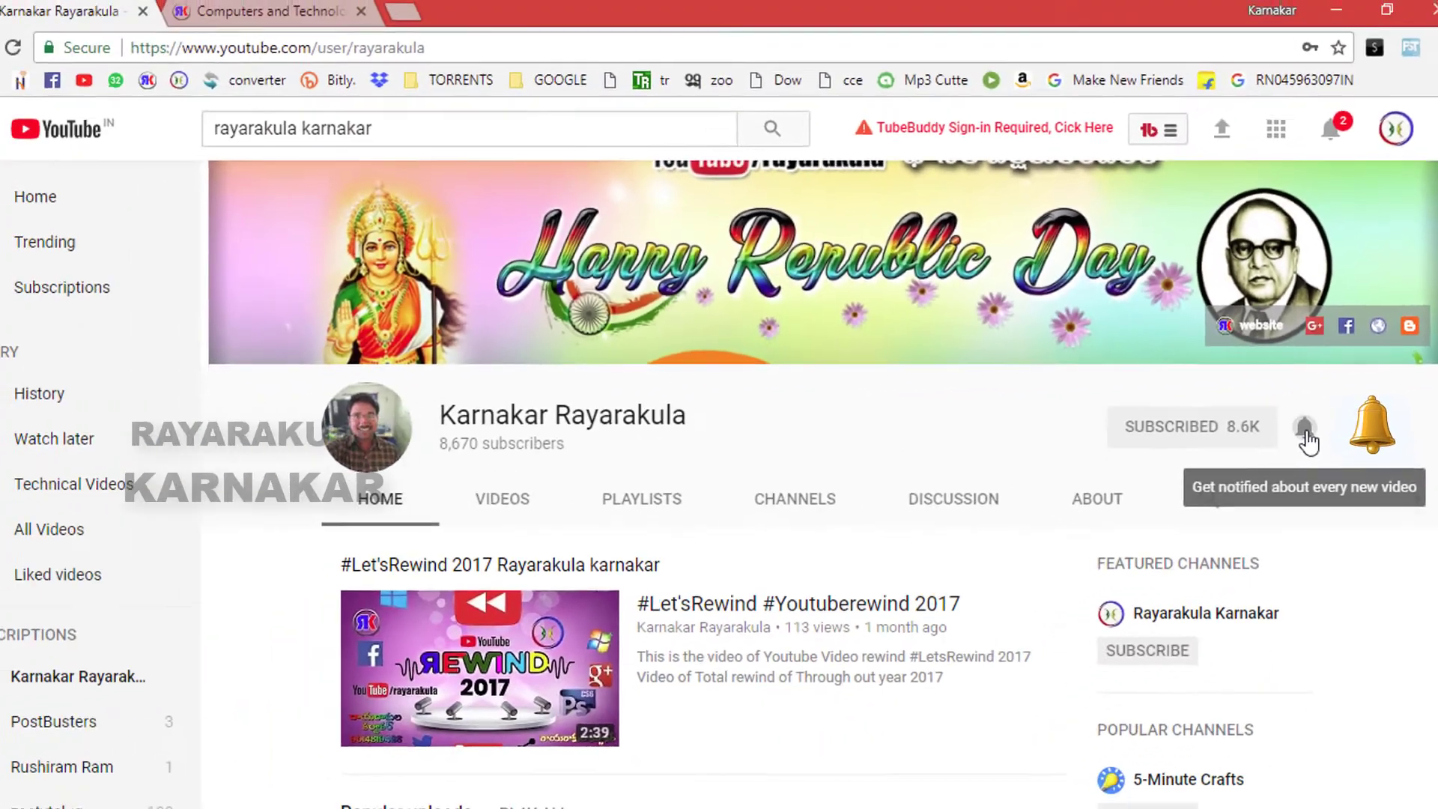
click(1307, 427)
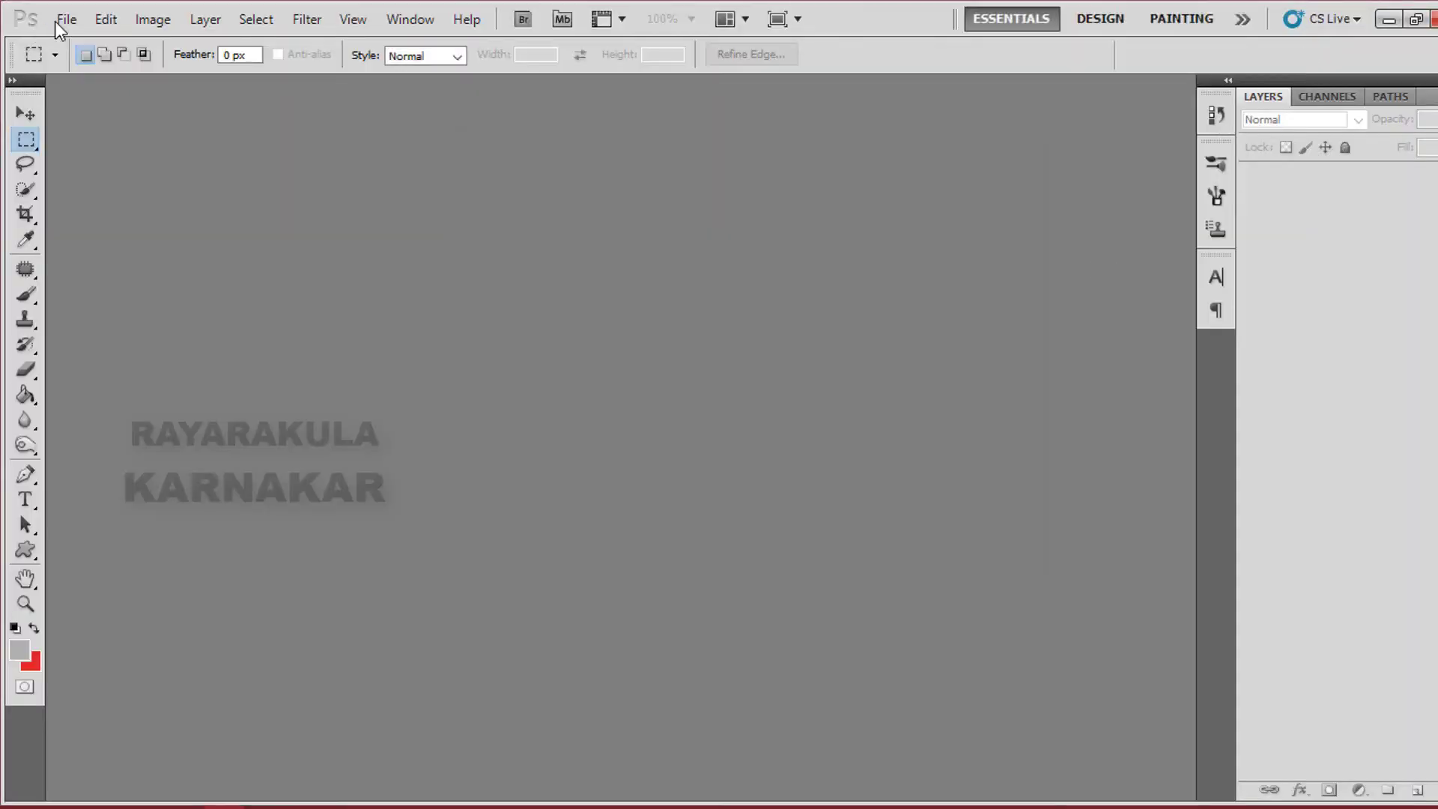
Set up a new document in inches: width 4, height 16, 300 pixels/inch
click(66, 19)
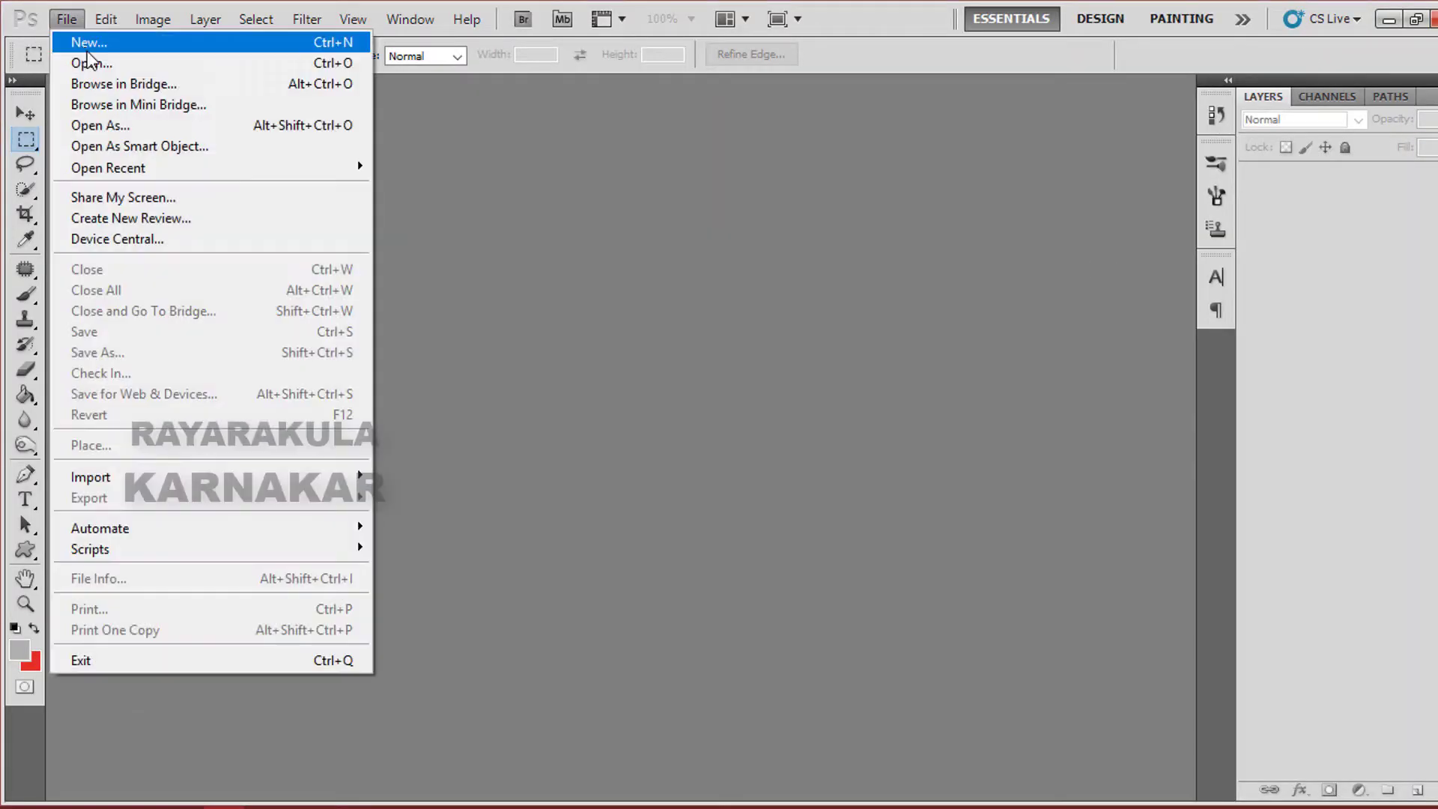
click(75, 45)
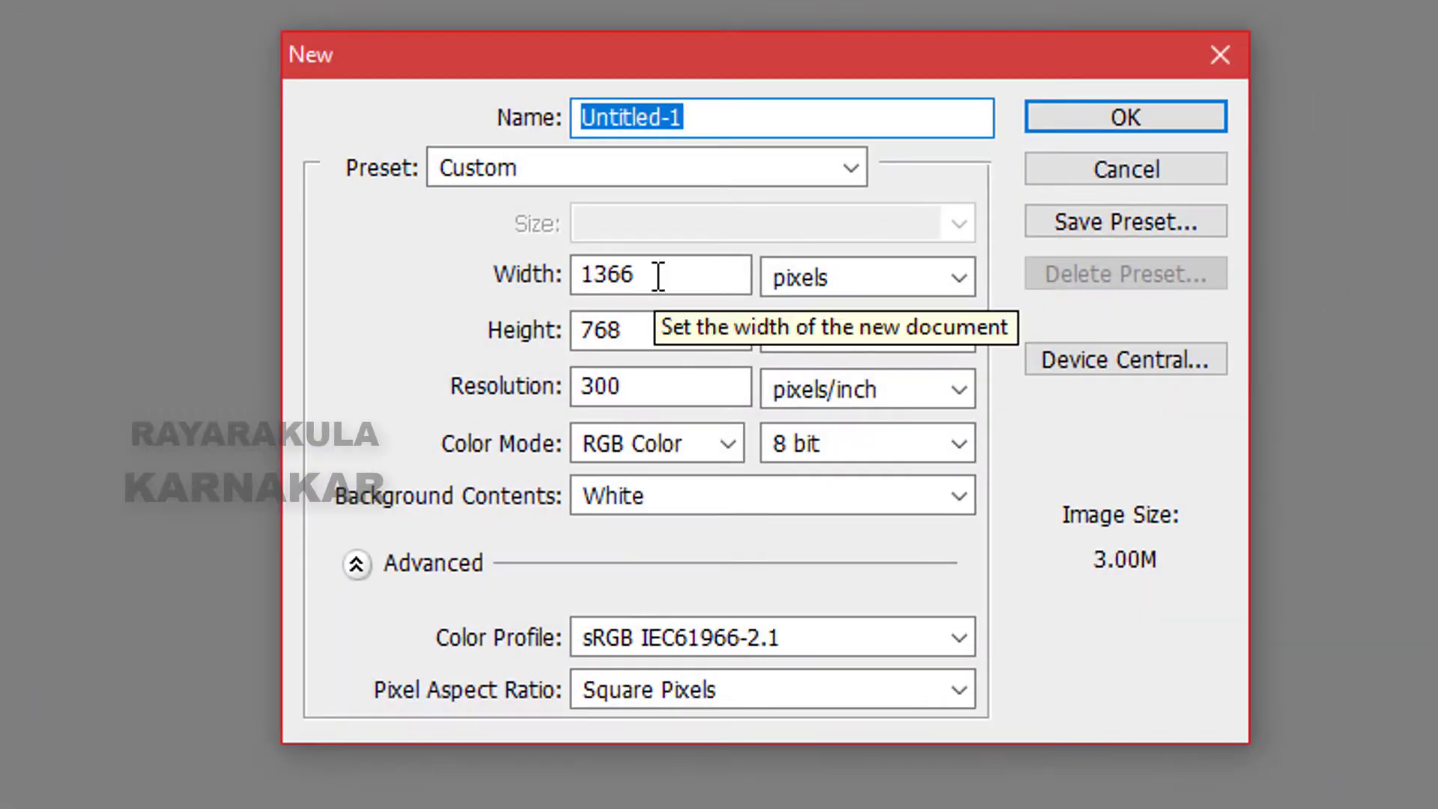
click(913, 277)
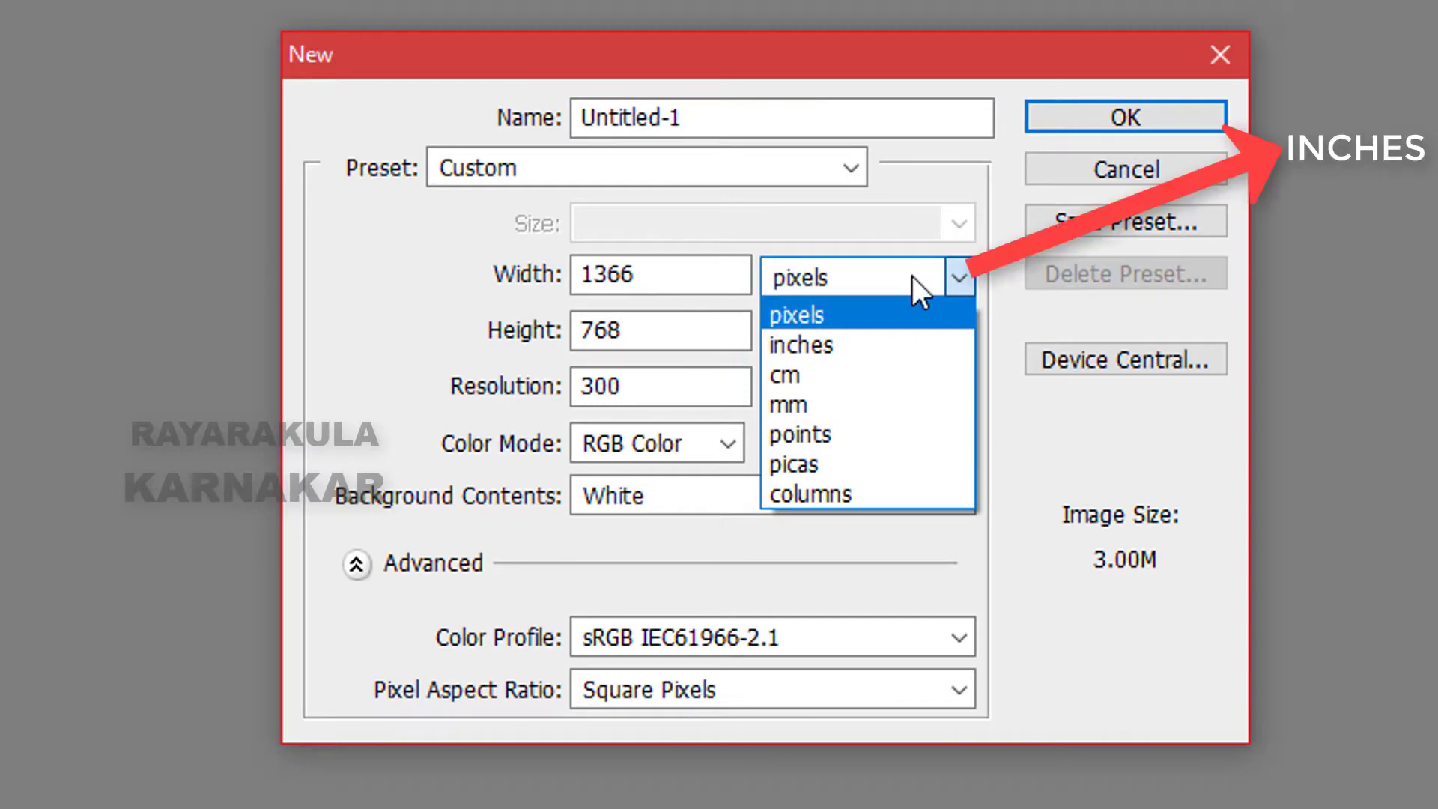
click(855, 343)
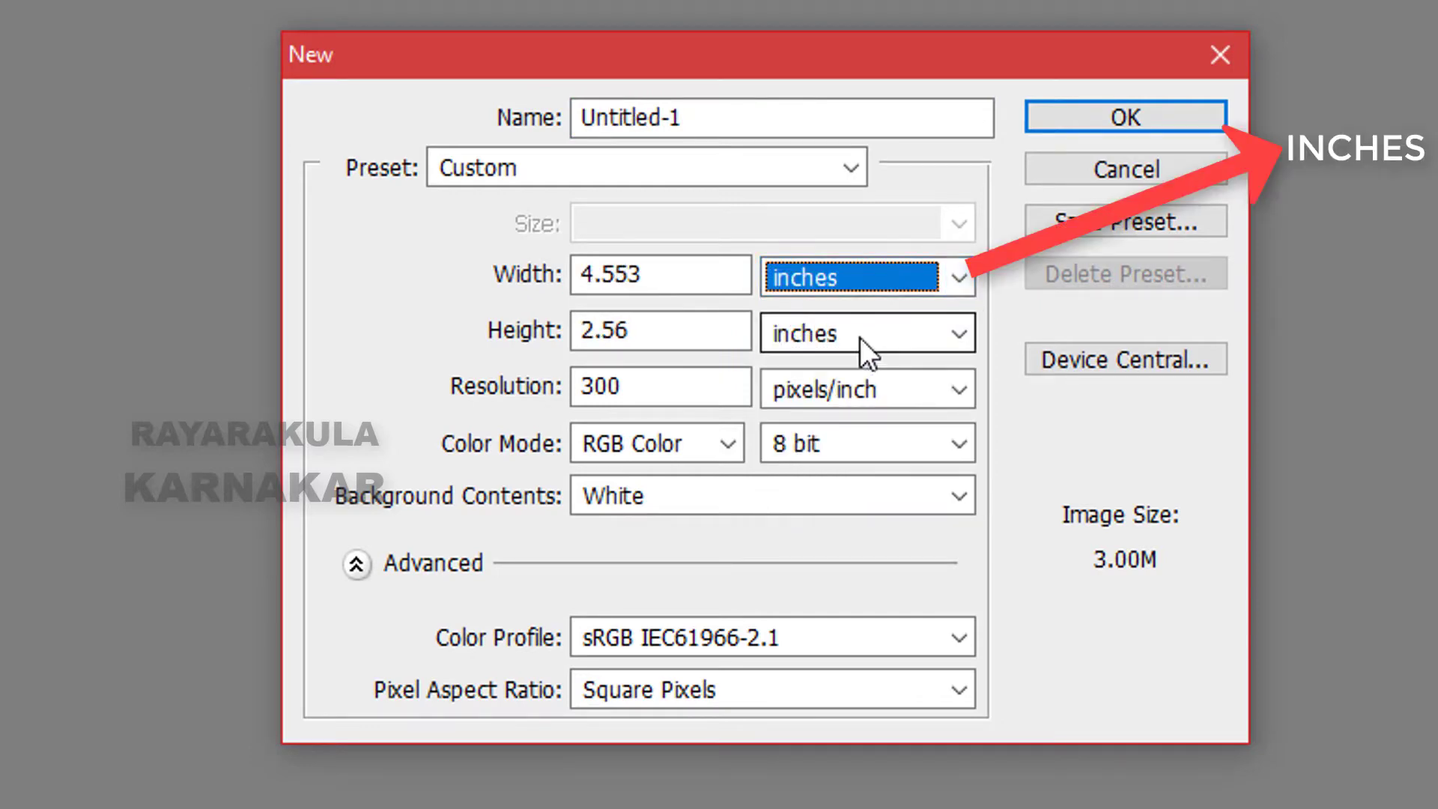
key(shift+Tab)
text(4)
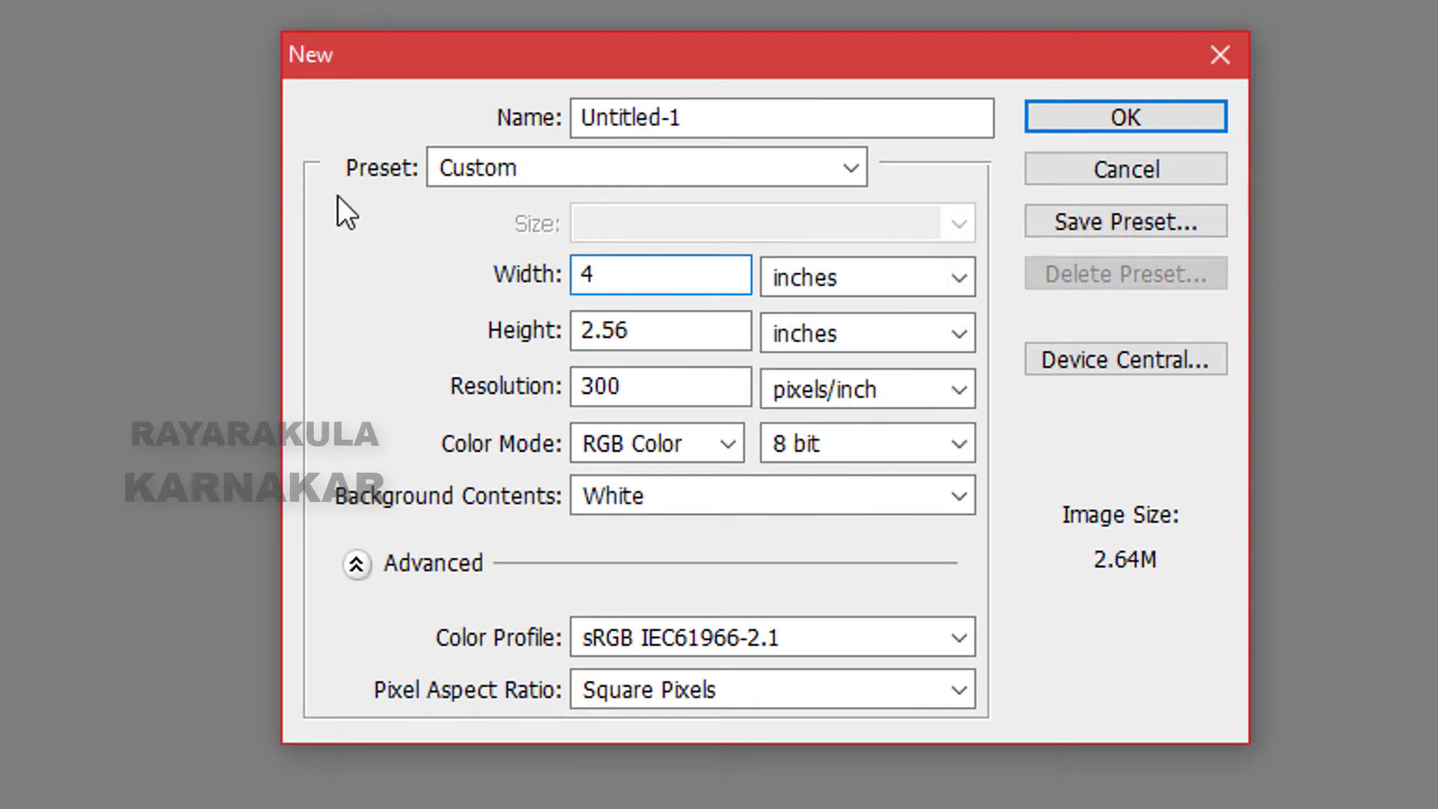
key(Tab)
key(Tab)
text(16)
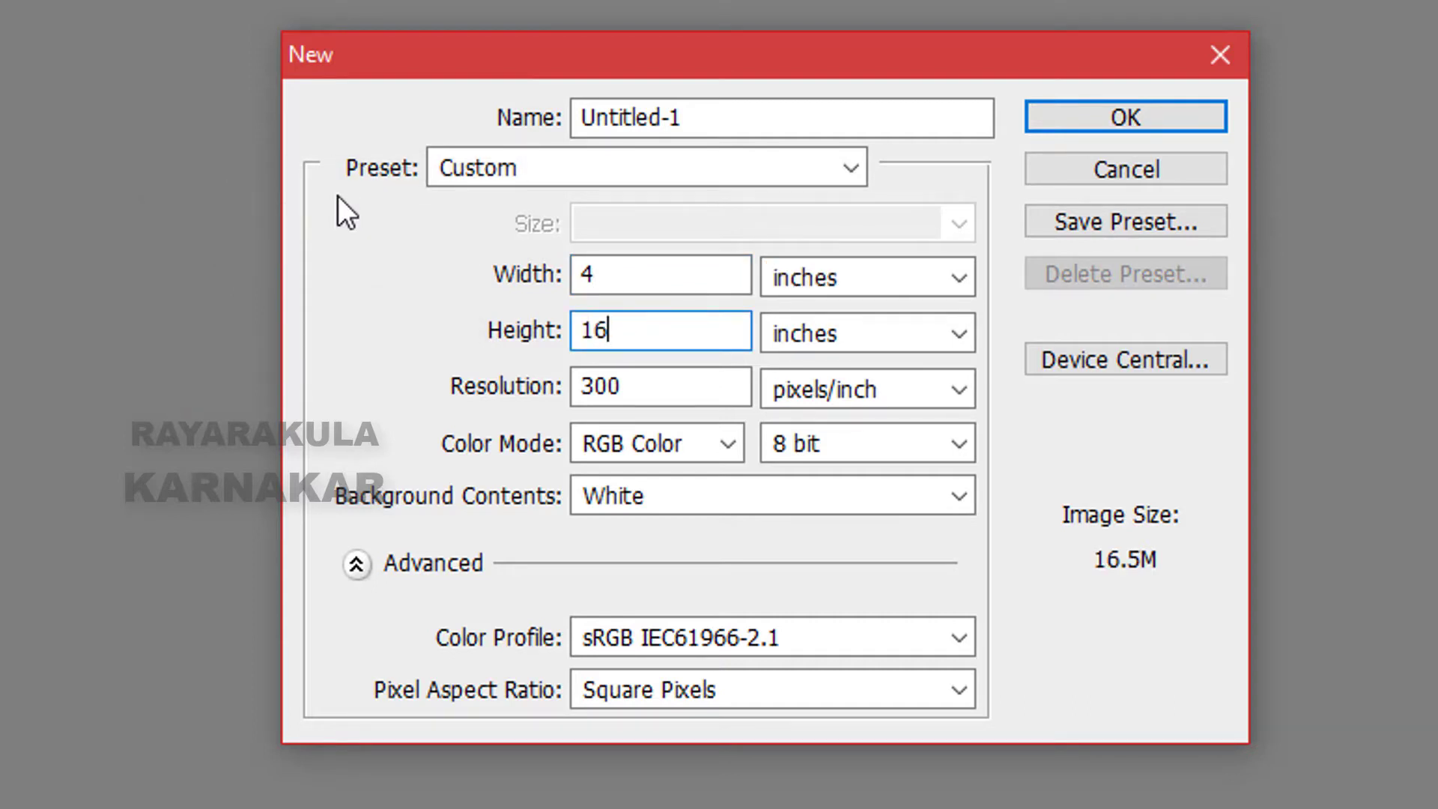
key(Tab)
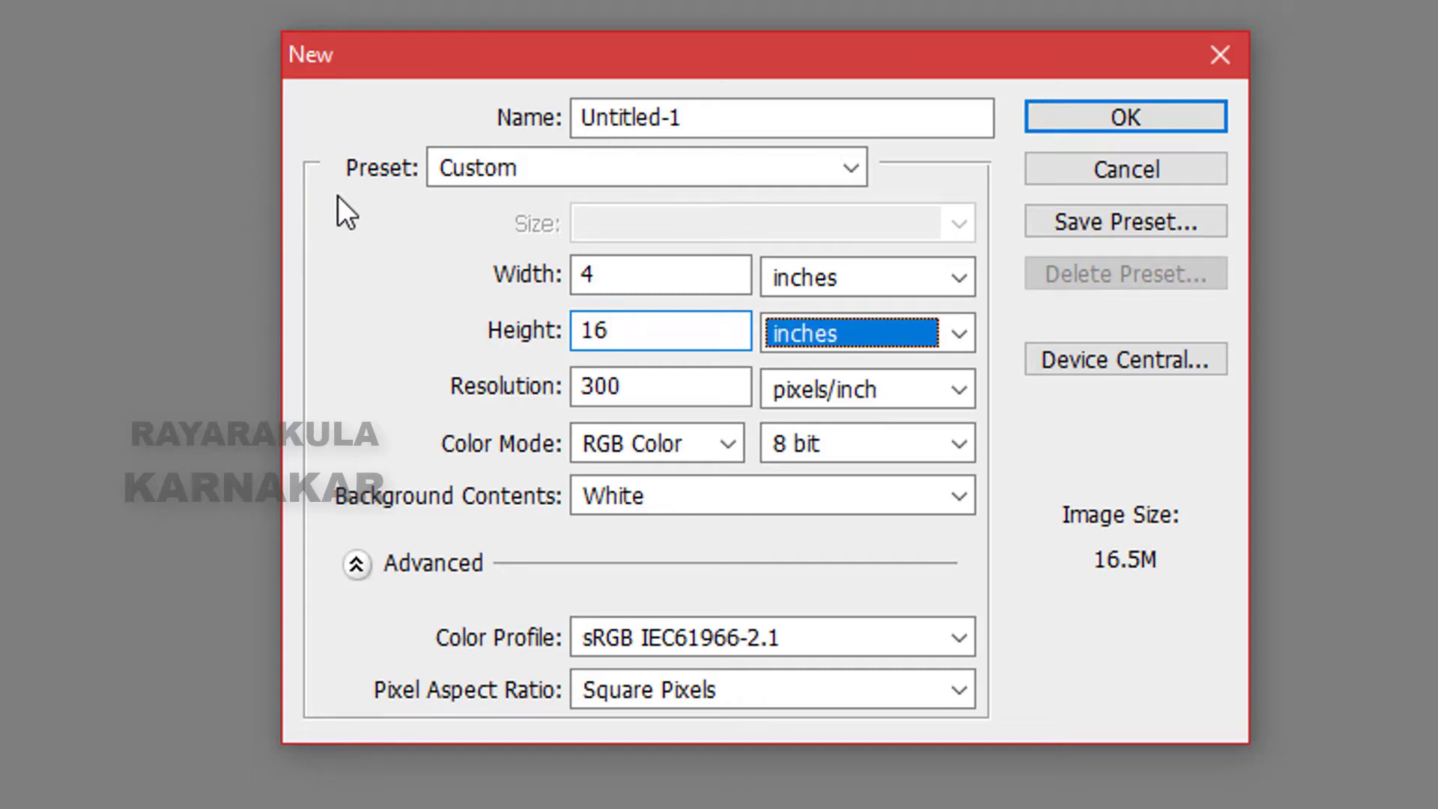
key(Tab)
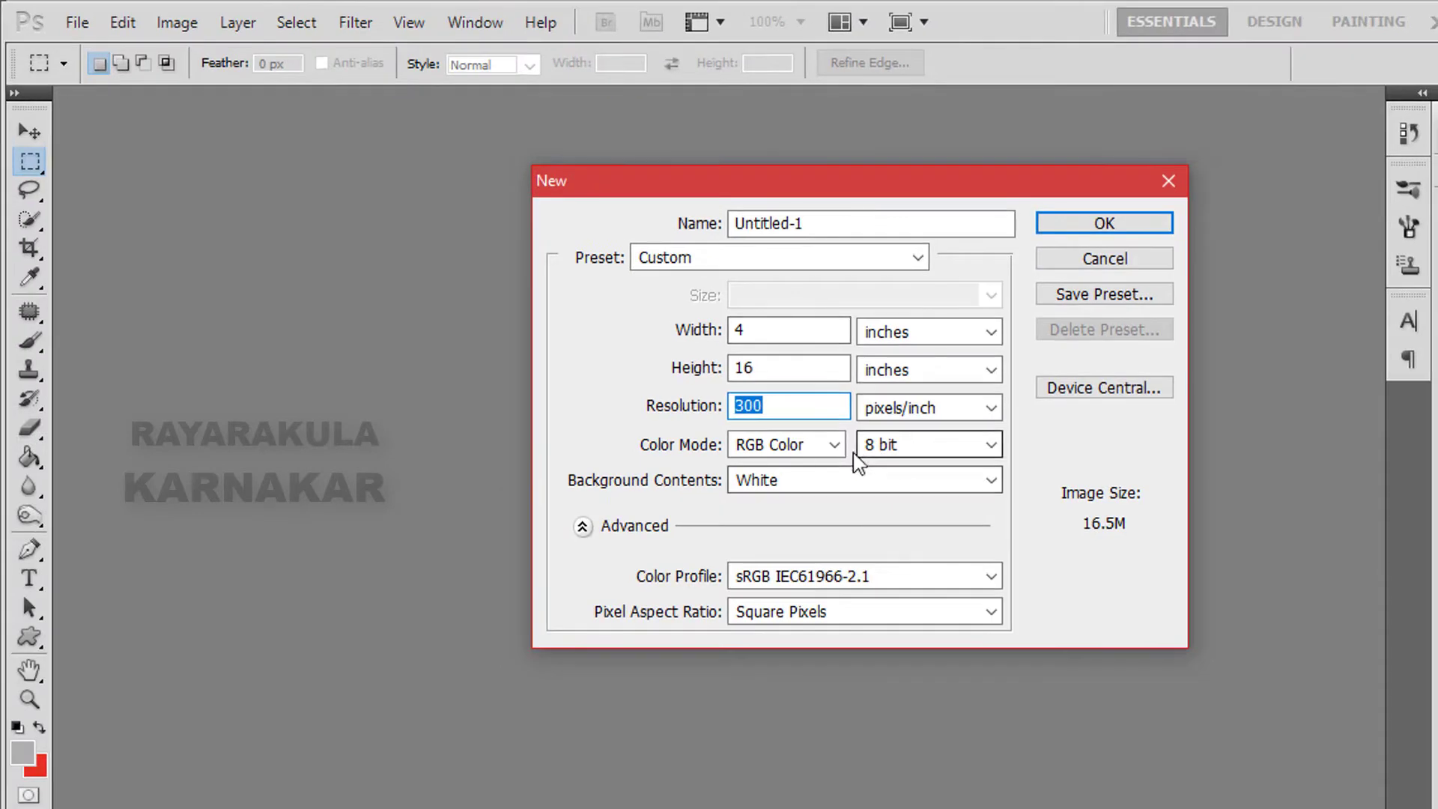
Create the 4×16-inch white canvas and show rulers measured in inches
click(1106, 226)
click(409, 23)
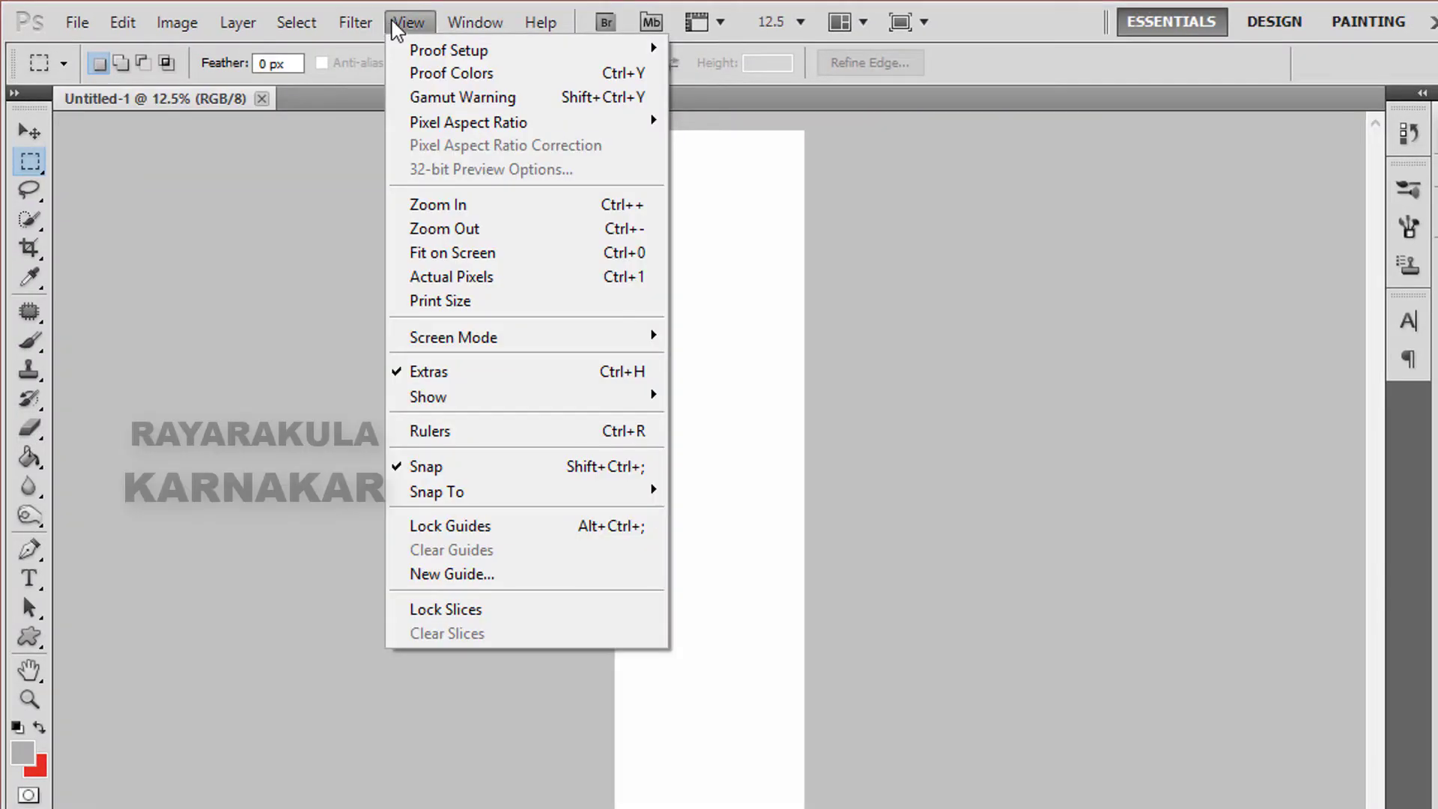
click(450, 432)
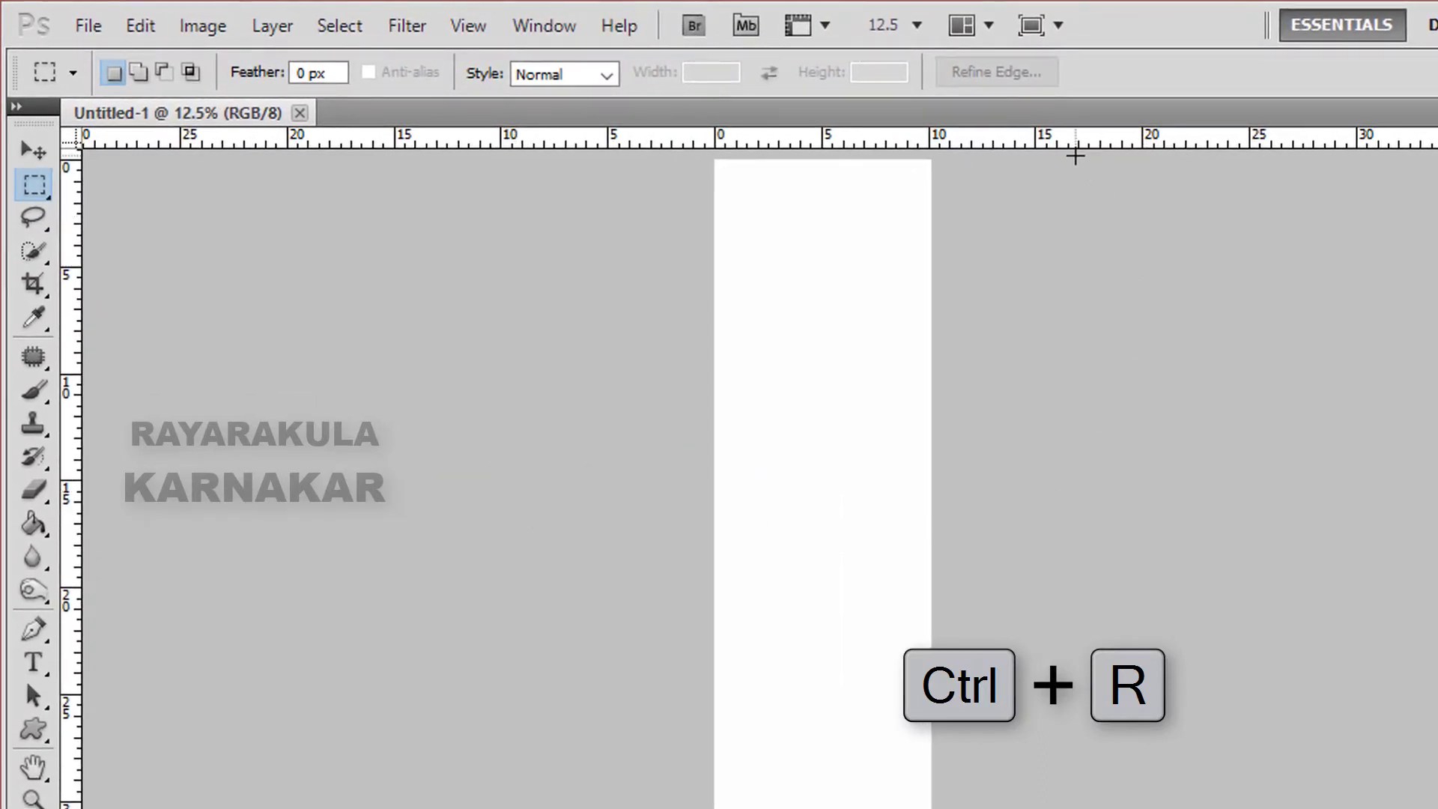
right_click(1018, 152)
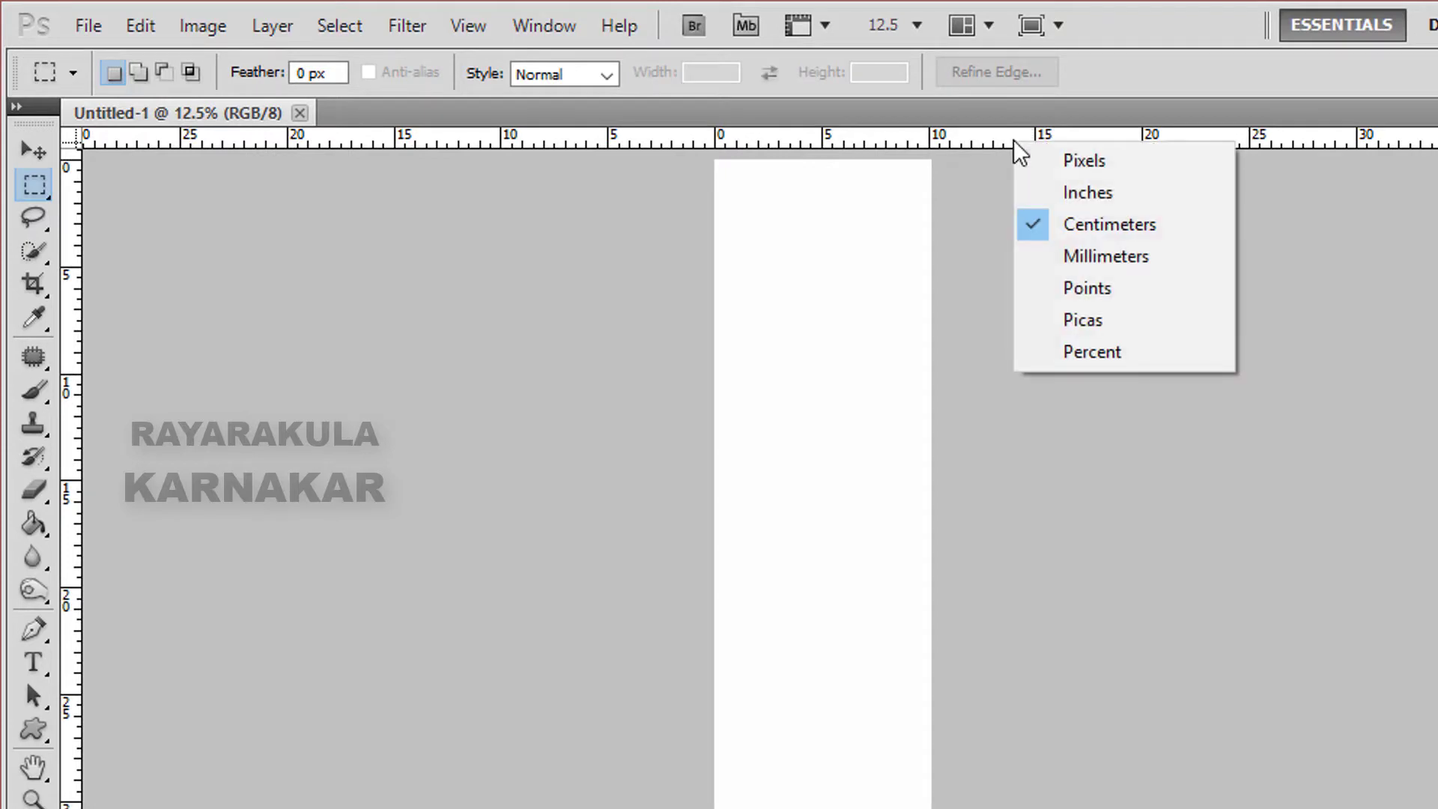
click(1093, 194)
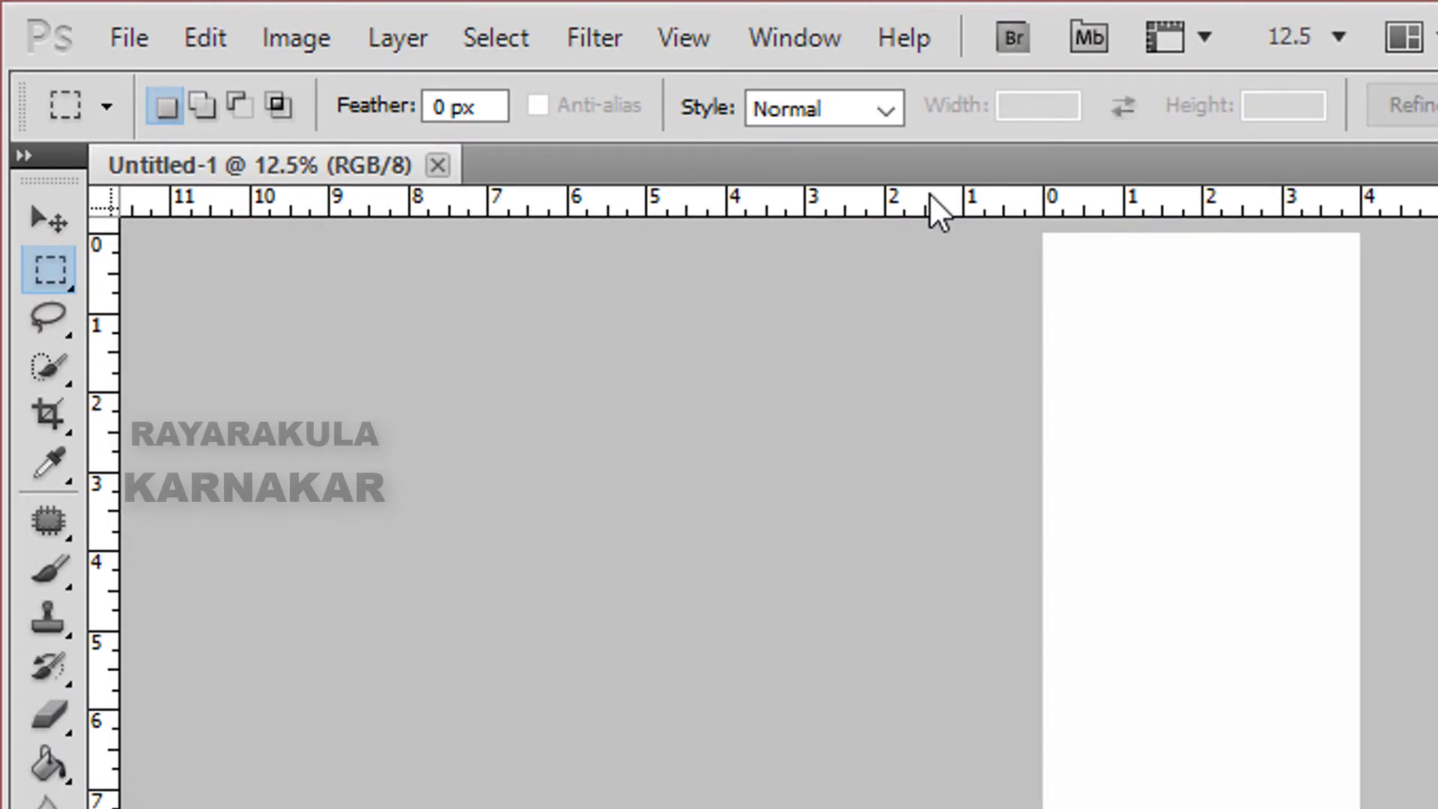
Place horizontal guides at the 4, 8 and 12 inch marks
drag(928, 193, 910, 551)
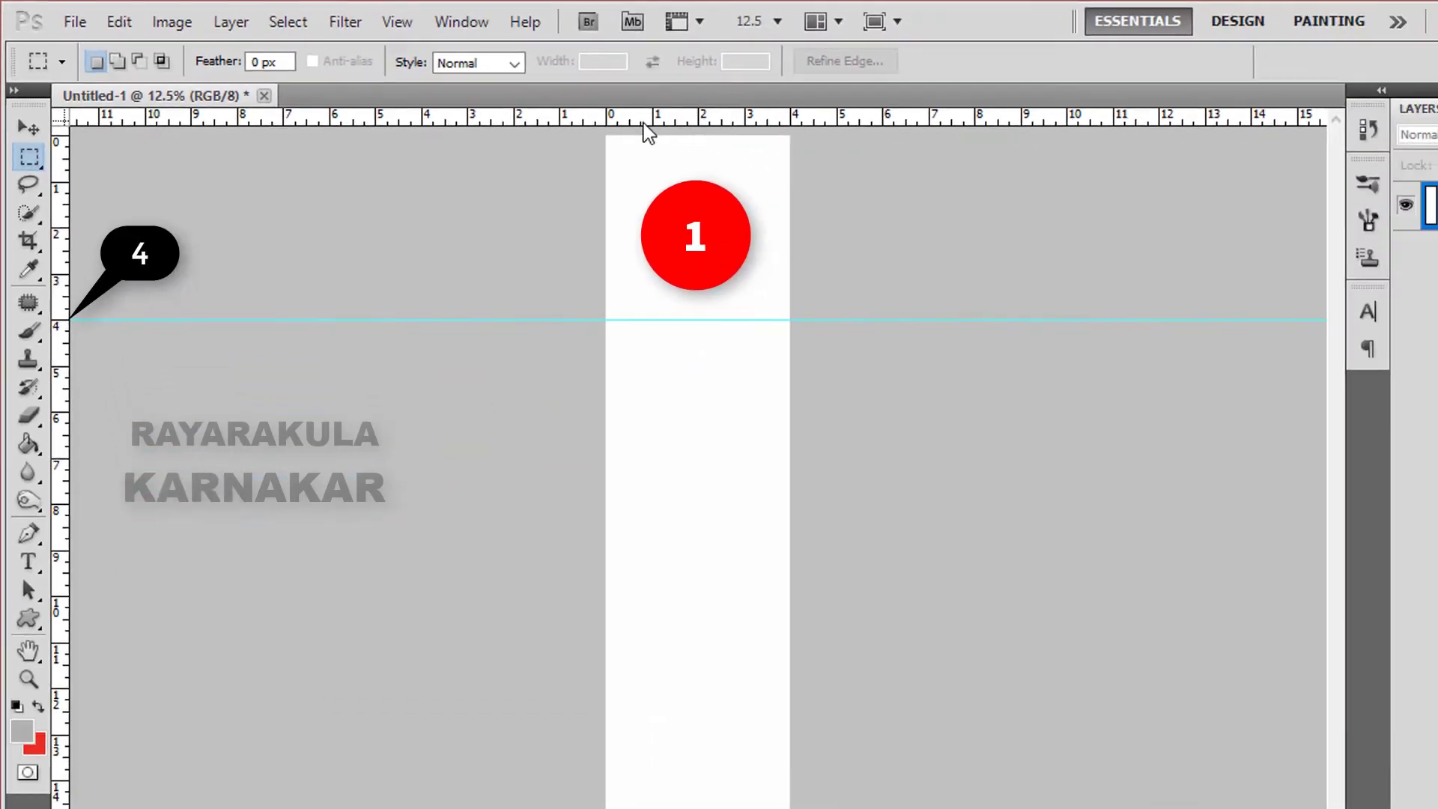
drag(592, 410, 570, 510)
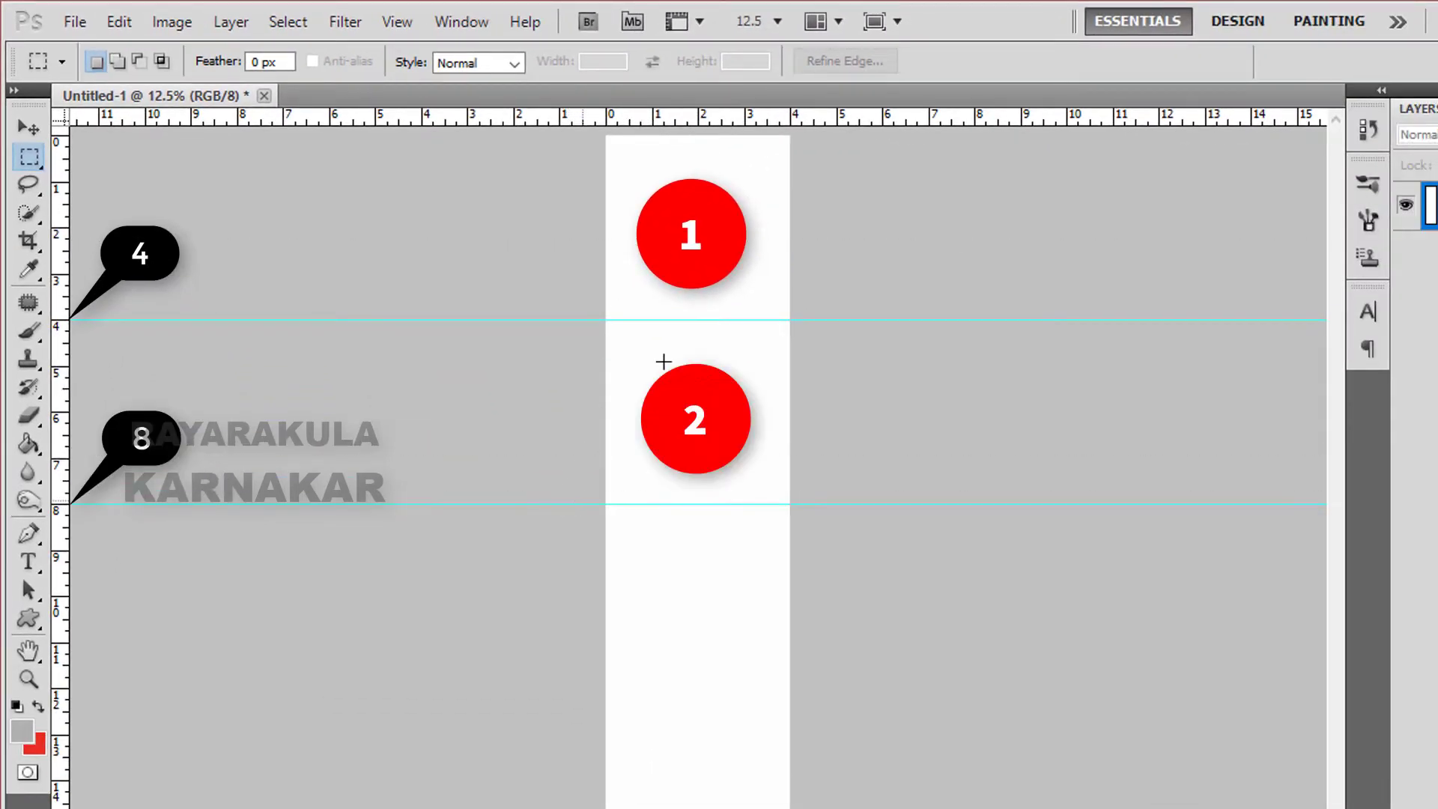
mouse_move(600, 117)
mouse_down()
mouse_move(600, 697)
mouse_move(616, 687)
mouse_up()
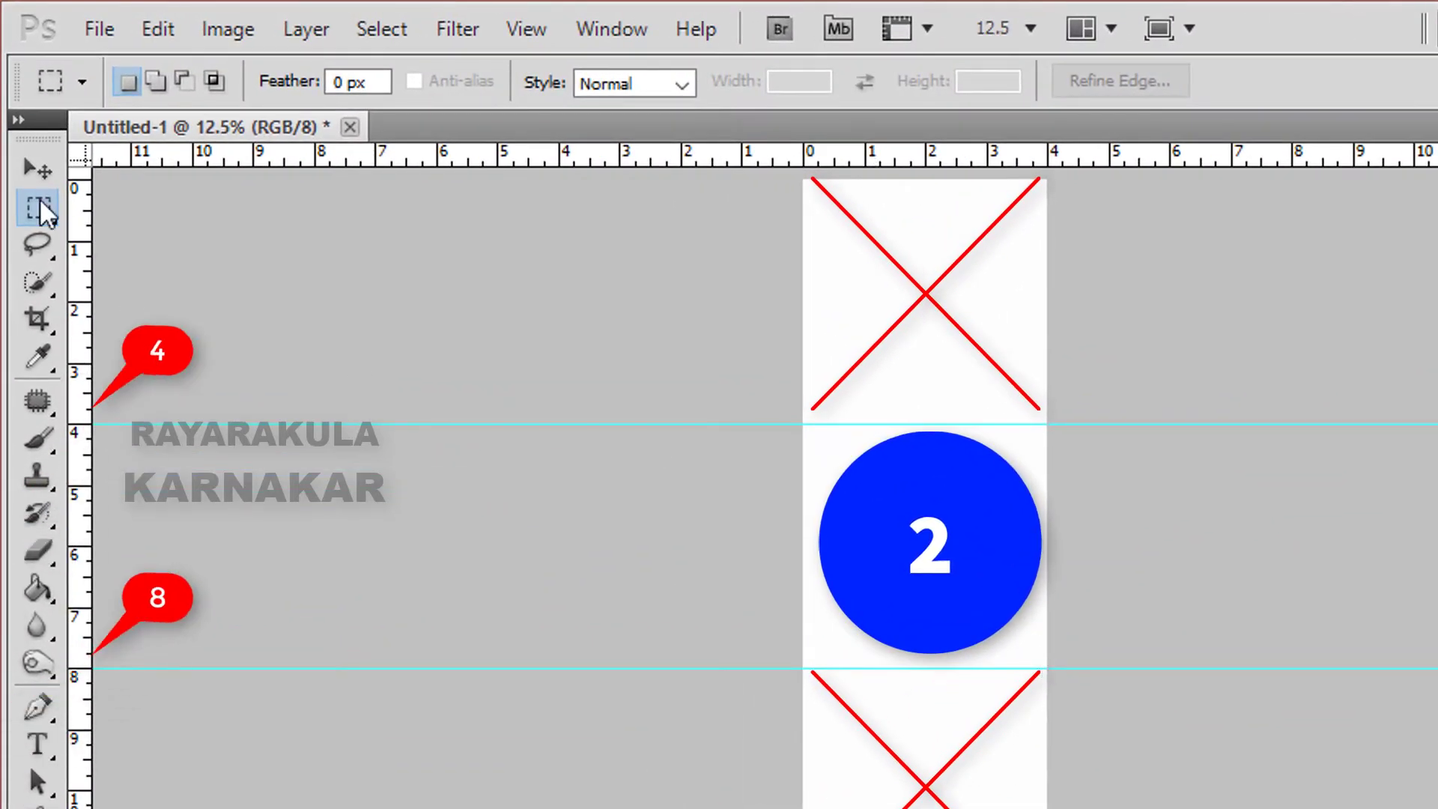
key(v)
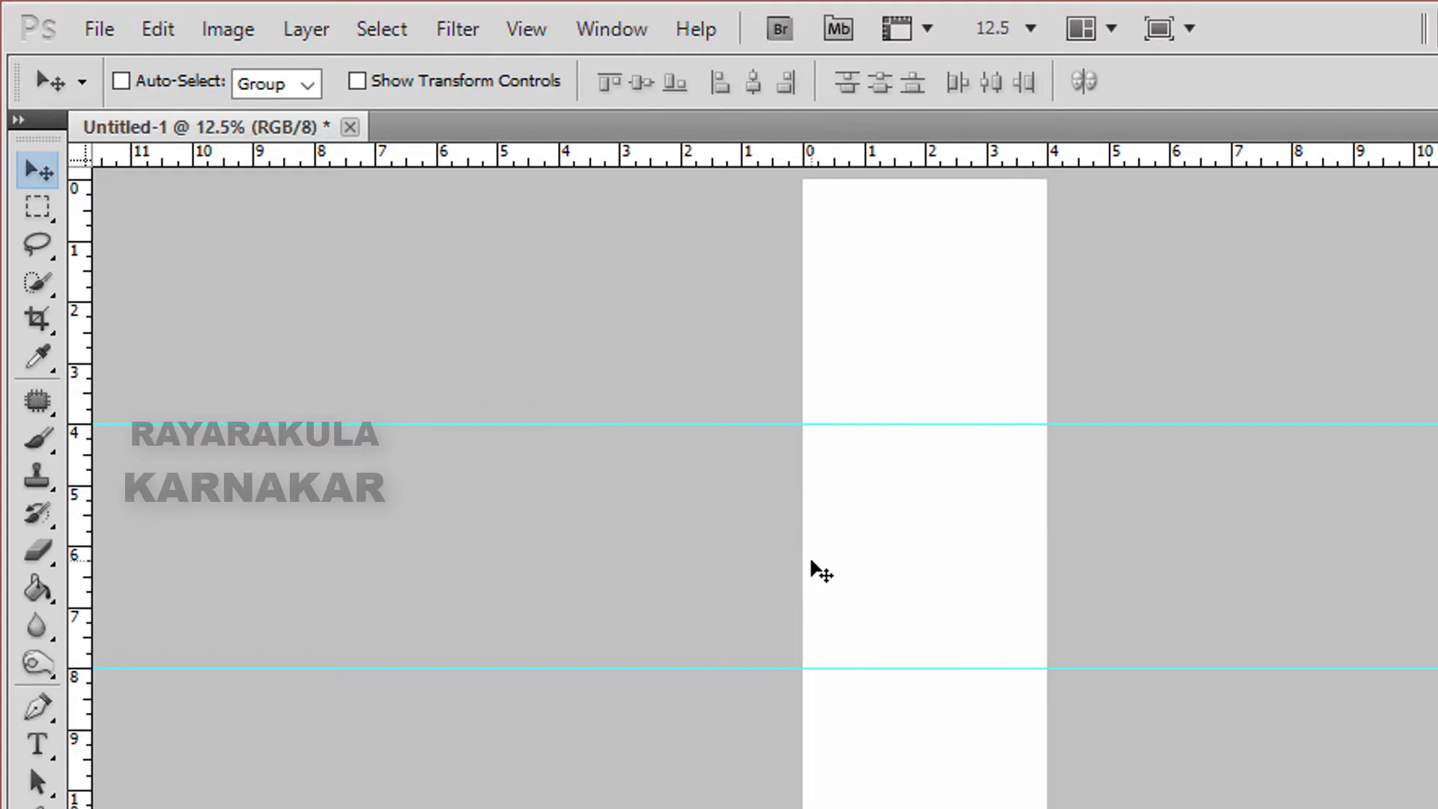
Draw a circular selection between the 4- and 8-inch guides on a new layer
click(38, 209)
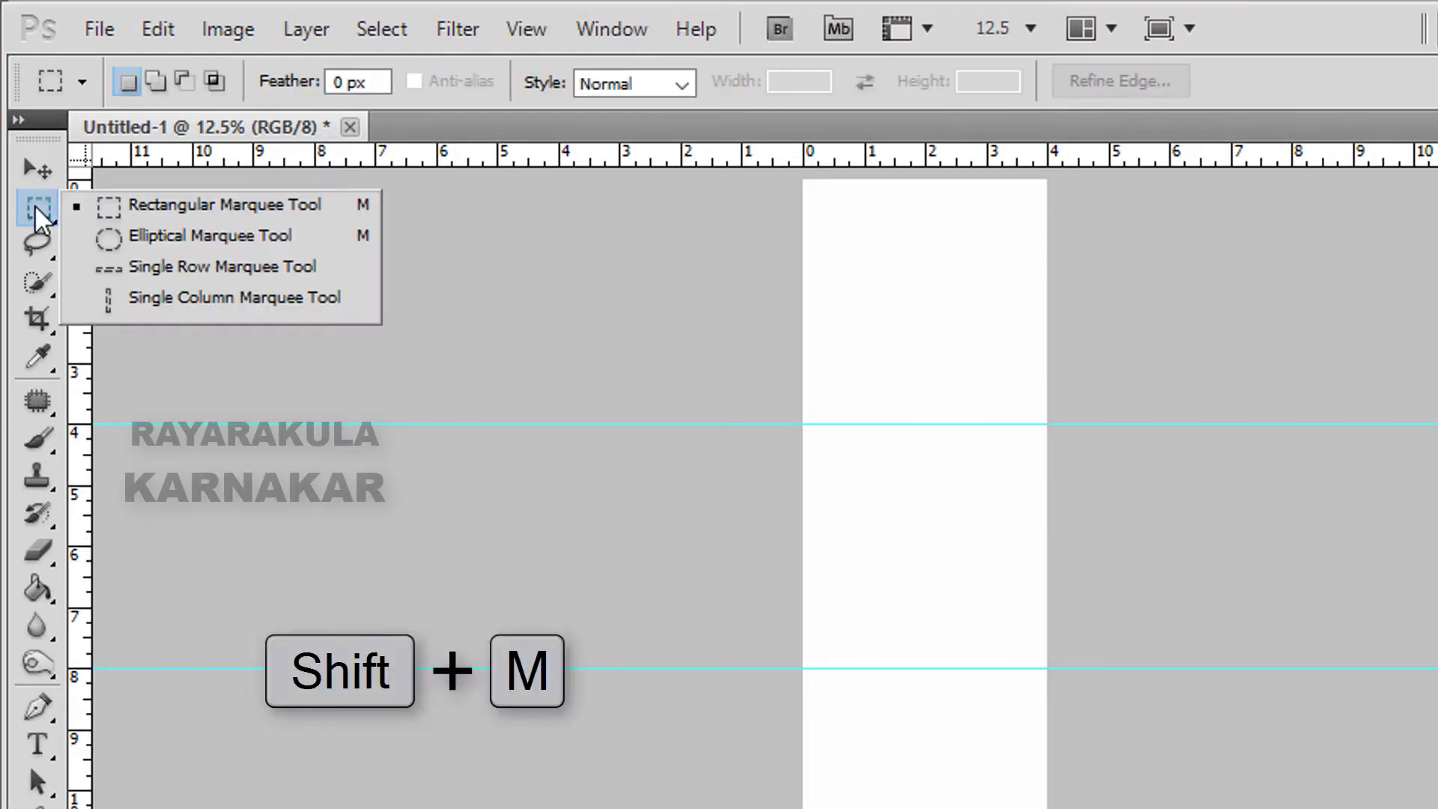
click(149, 238)
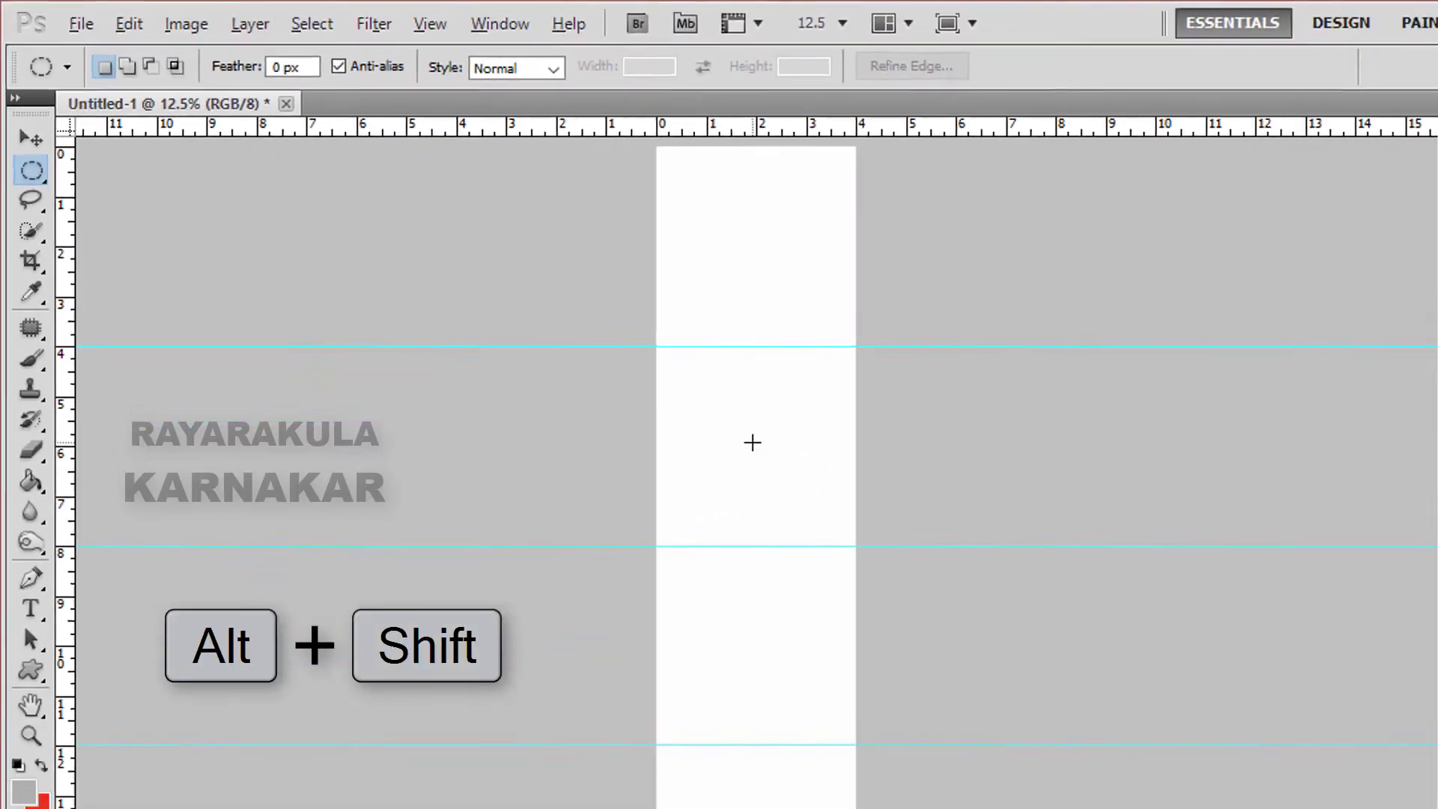
drag(752, 443, 643, 343)
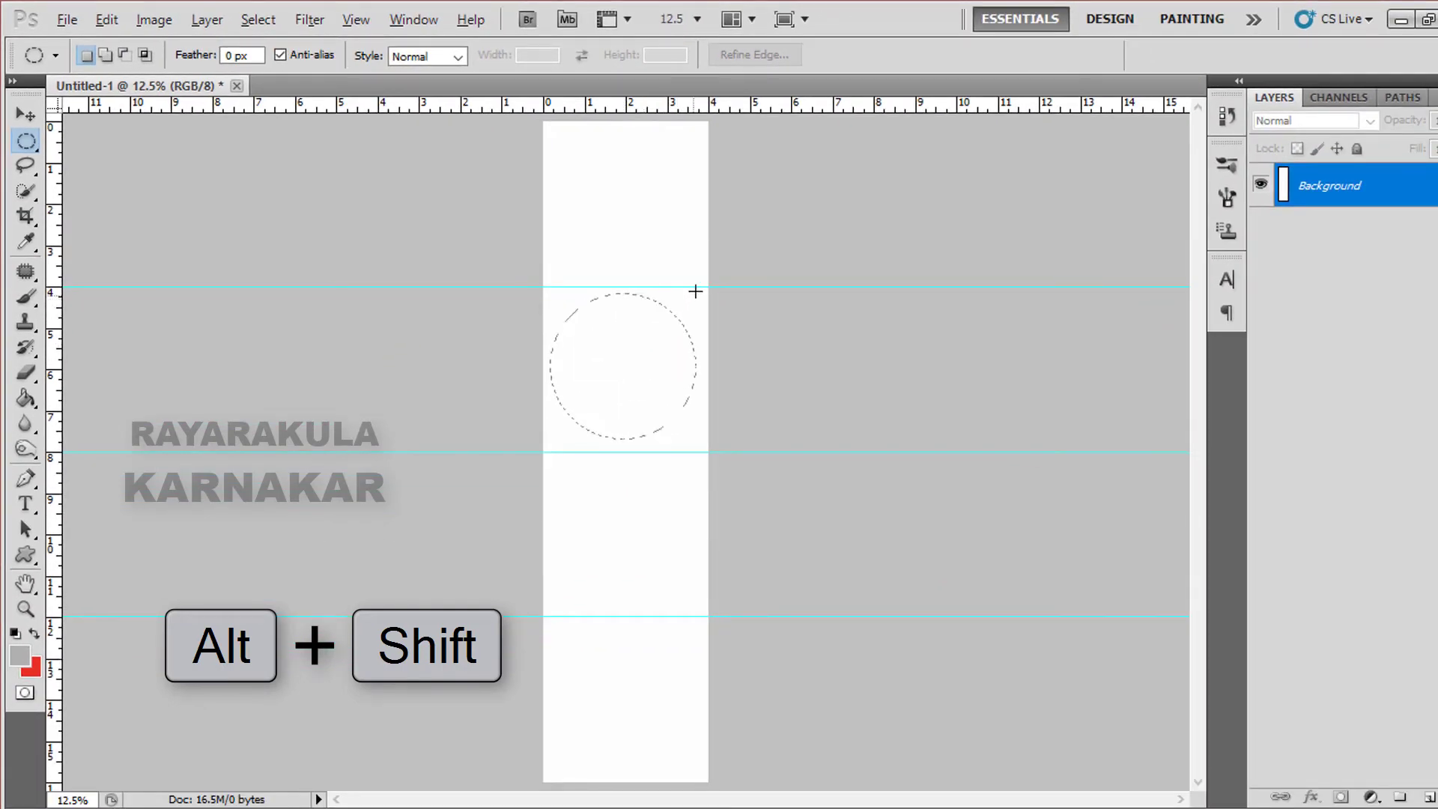
drag(695, 290, 693, 297)
key(w)
key(ctrl+shift+n)
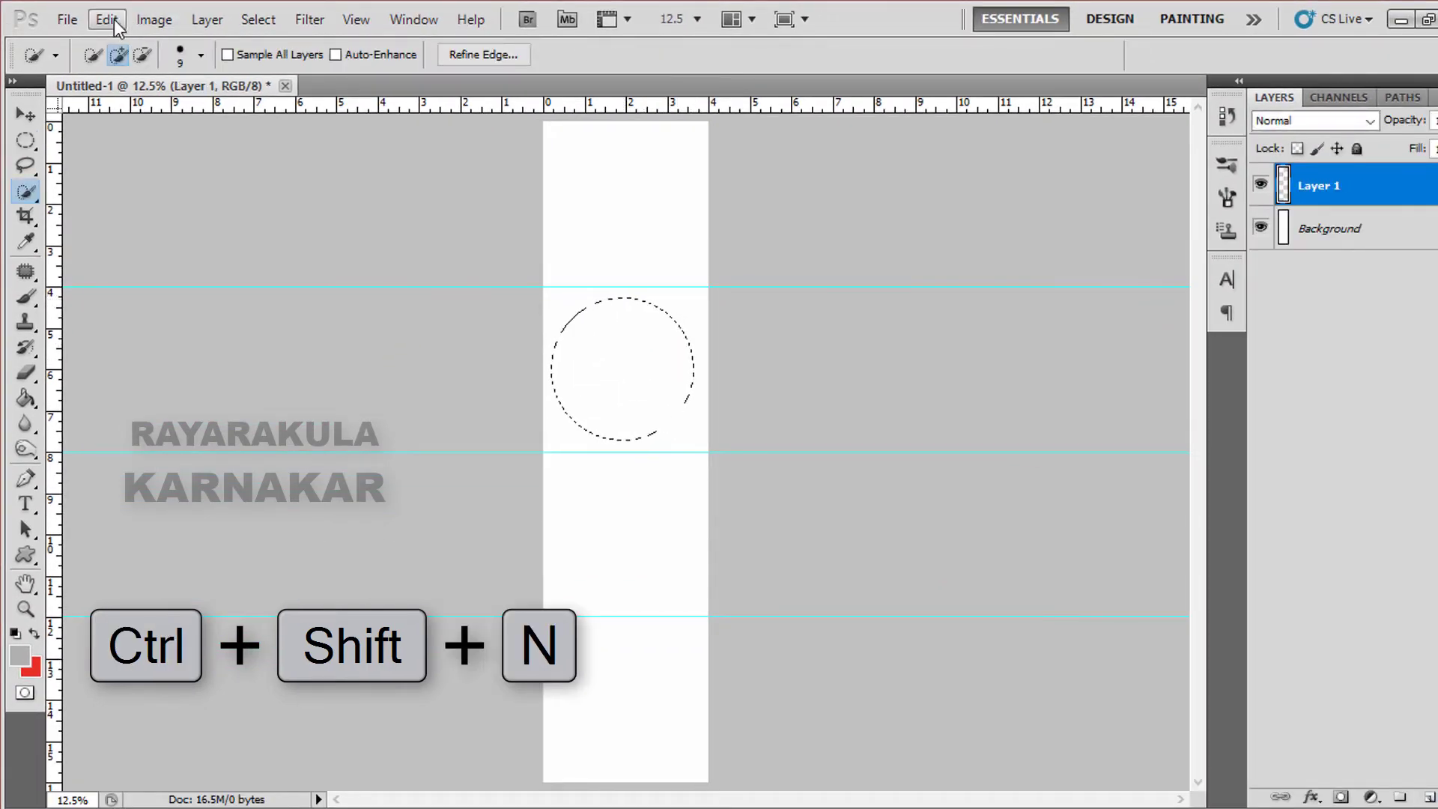
Stroke the circle in red (ff0000) and deselect it
click(114, 22)
click(183, 353)
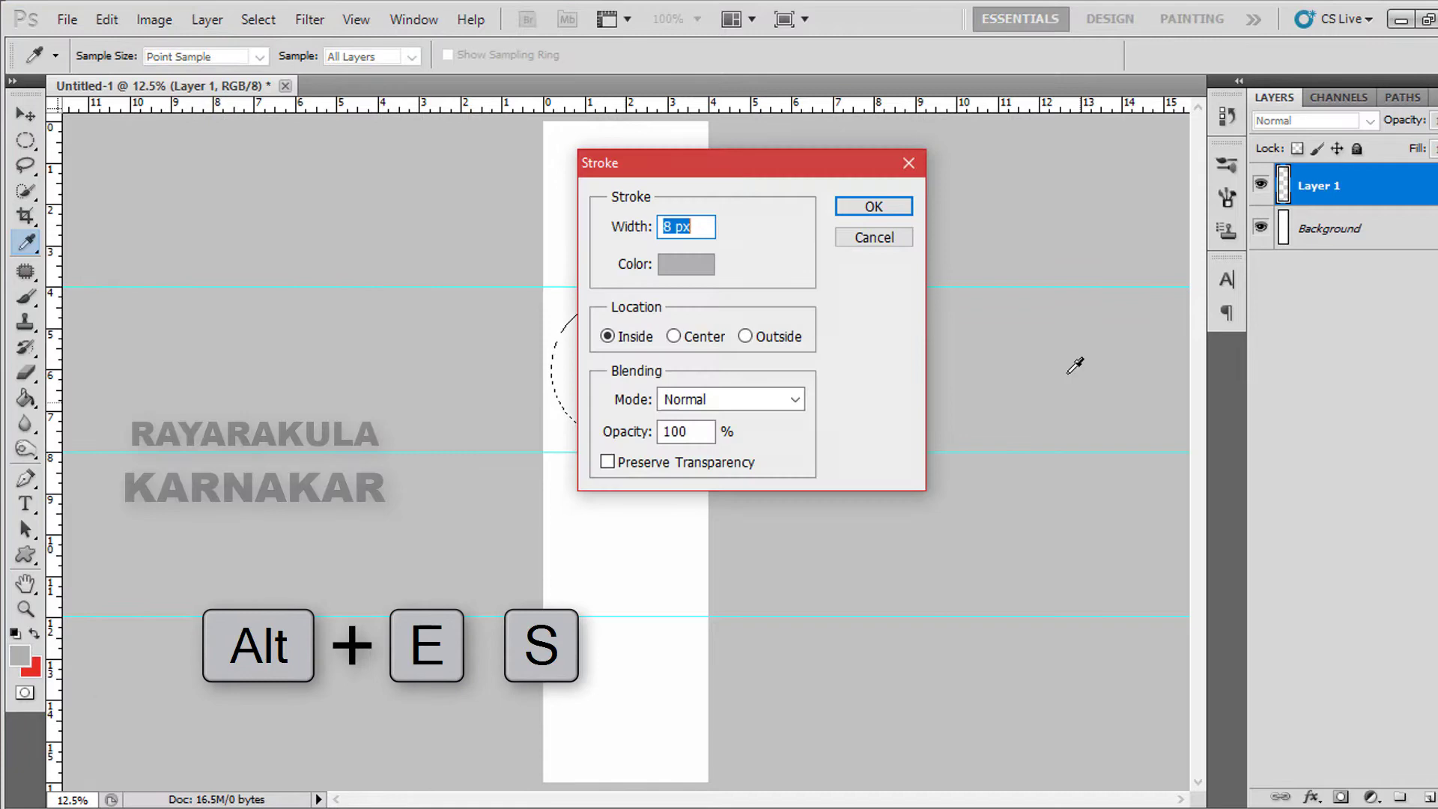
click(695, 277)
drag(1310, 347, 1346, 270)
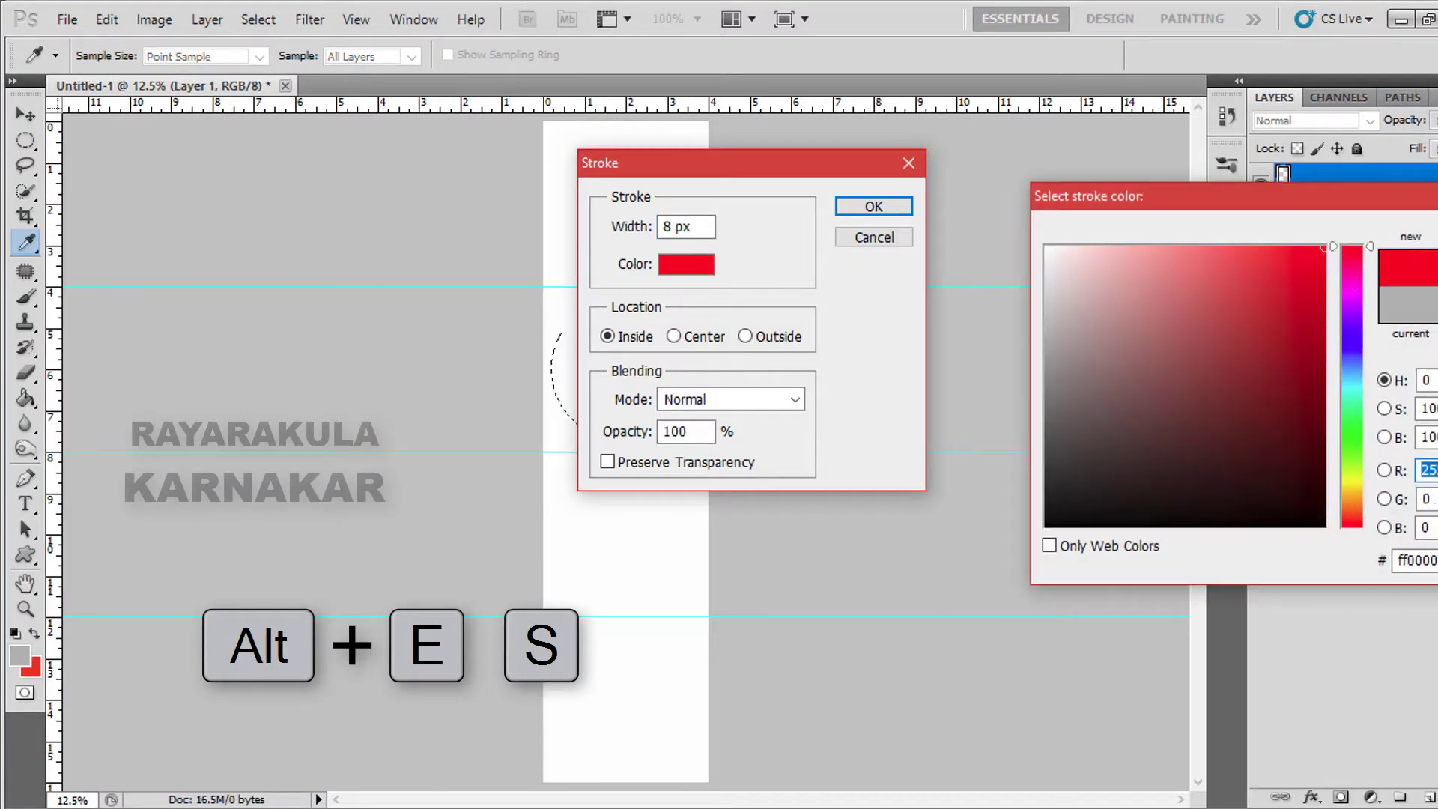
key(Return)
click(873, 206)
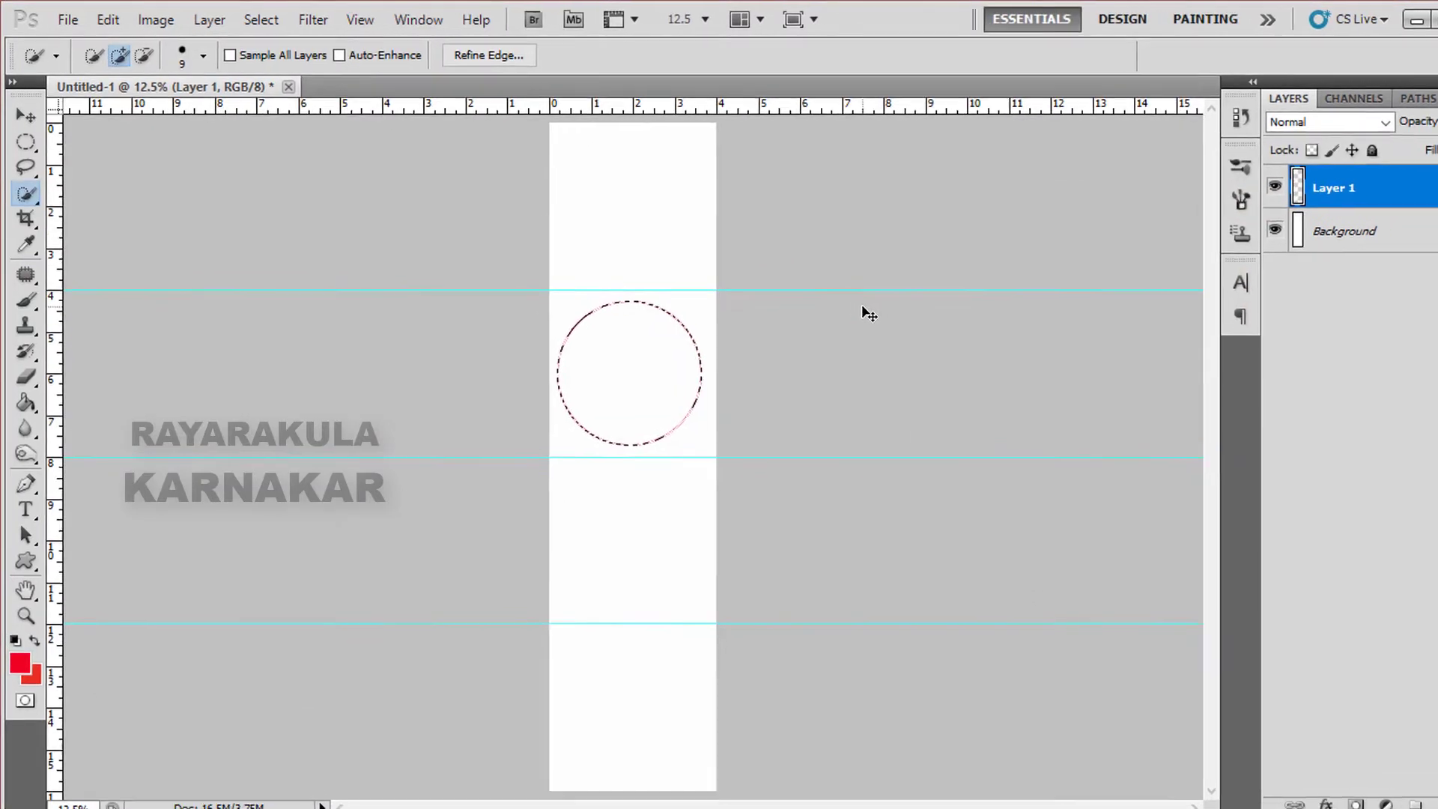
key(ctrl+d)
key(t)
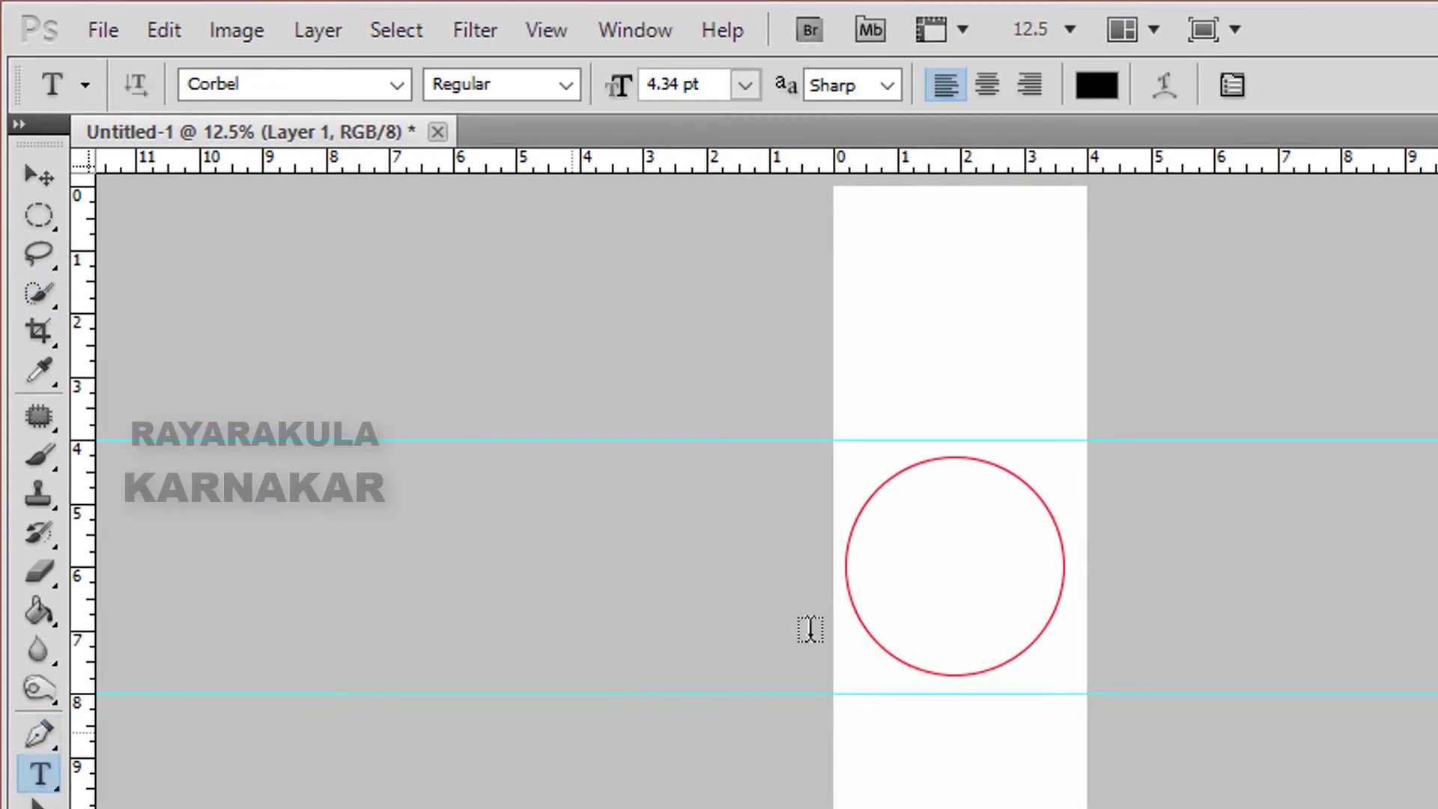
Add the word Touch inside the red circle, then browse into the flower artwork folder
click(911, 583)
text(Touch)
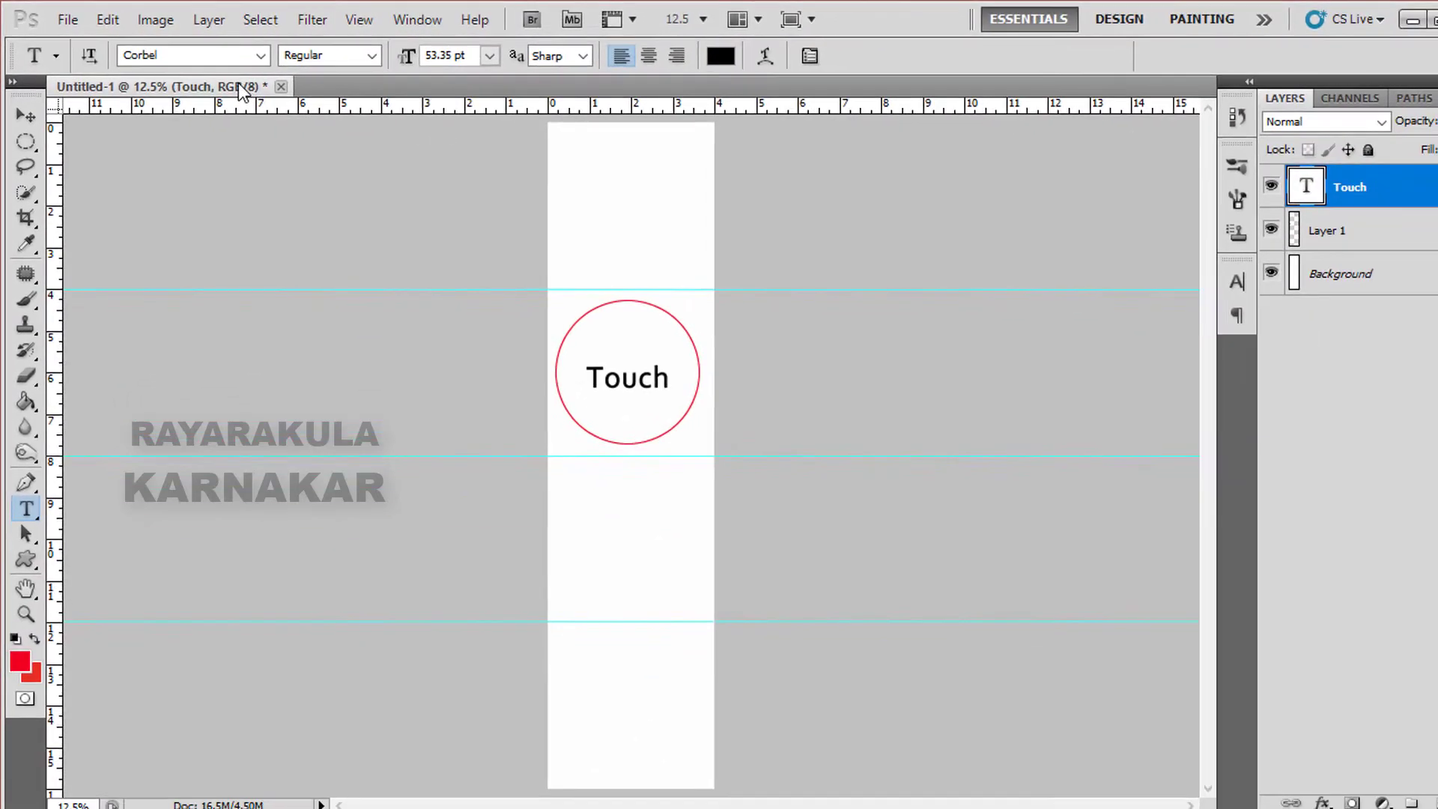
key(ctrl+o)
scroll(818, 294, down, 1)
double_click(681, 196)
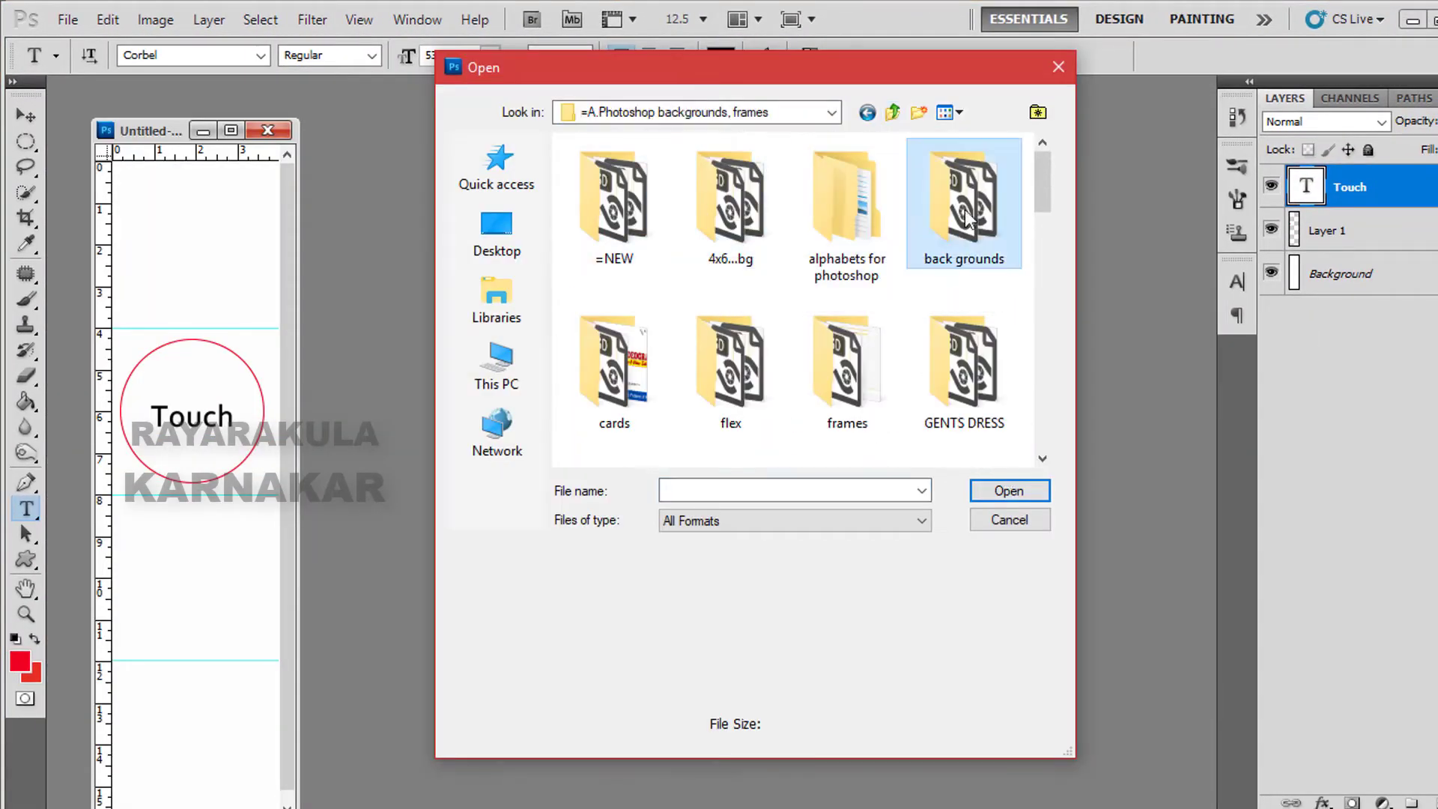
Bring a flower cluster from flower vectors.psd into the circle, beneath the Touch text
double_click(620, 228)
click(621, 229)
double_click(731, 202)
key(v)
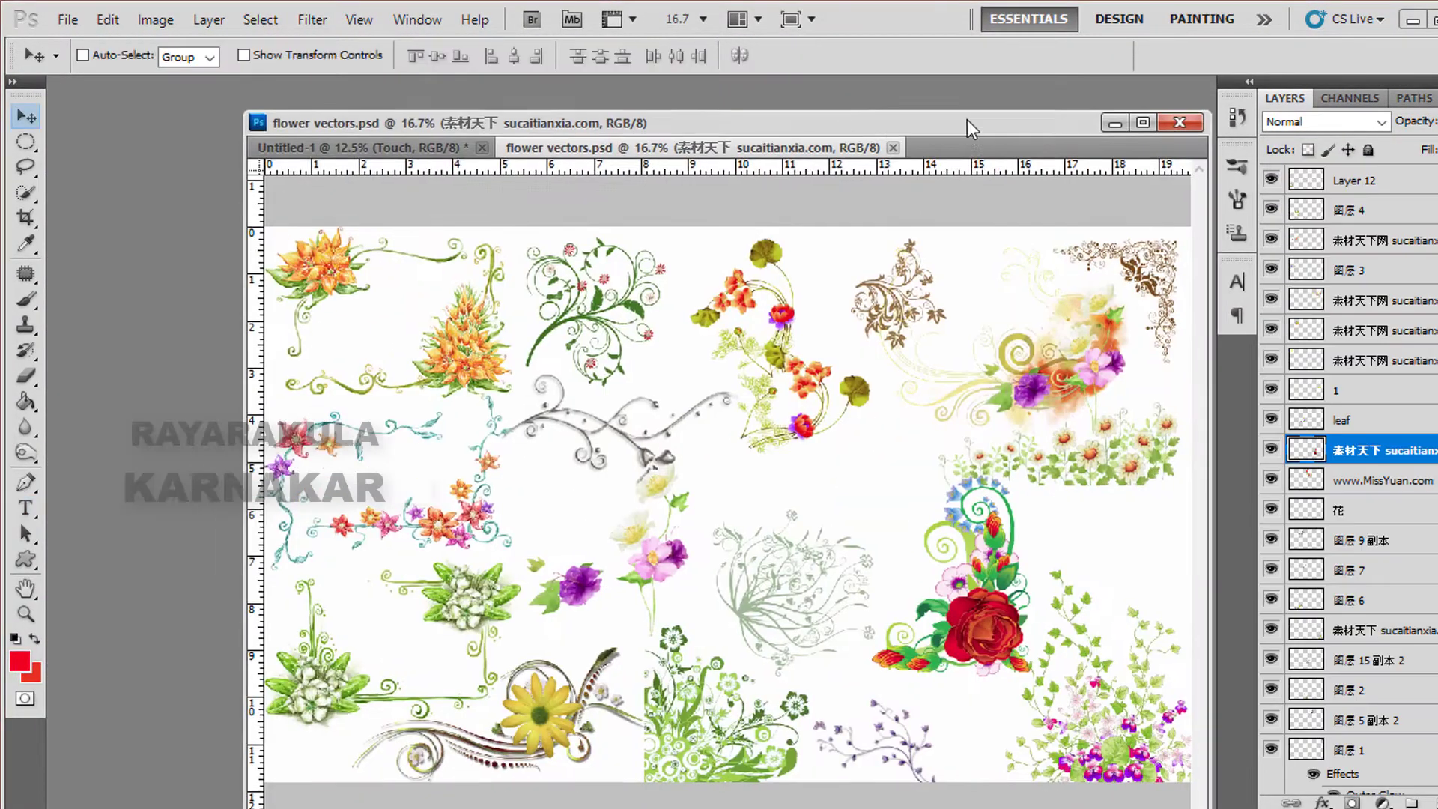
right_click(974, 322)
click(1026, 334)
drag(1034, 344, 668, 400)
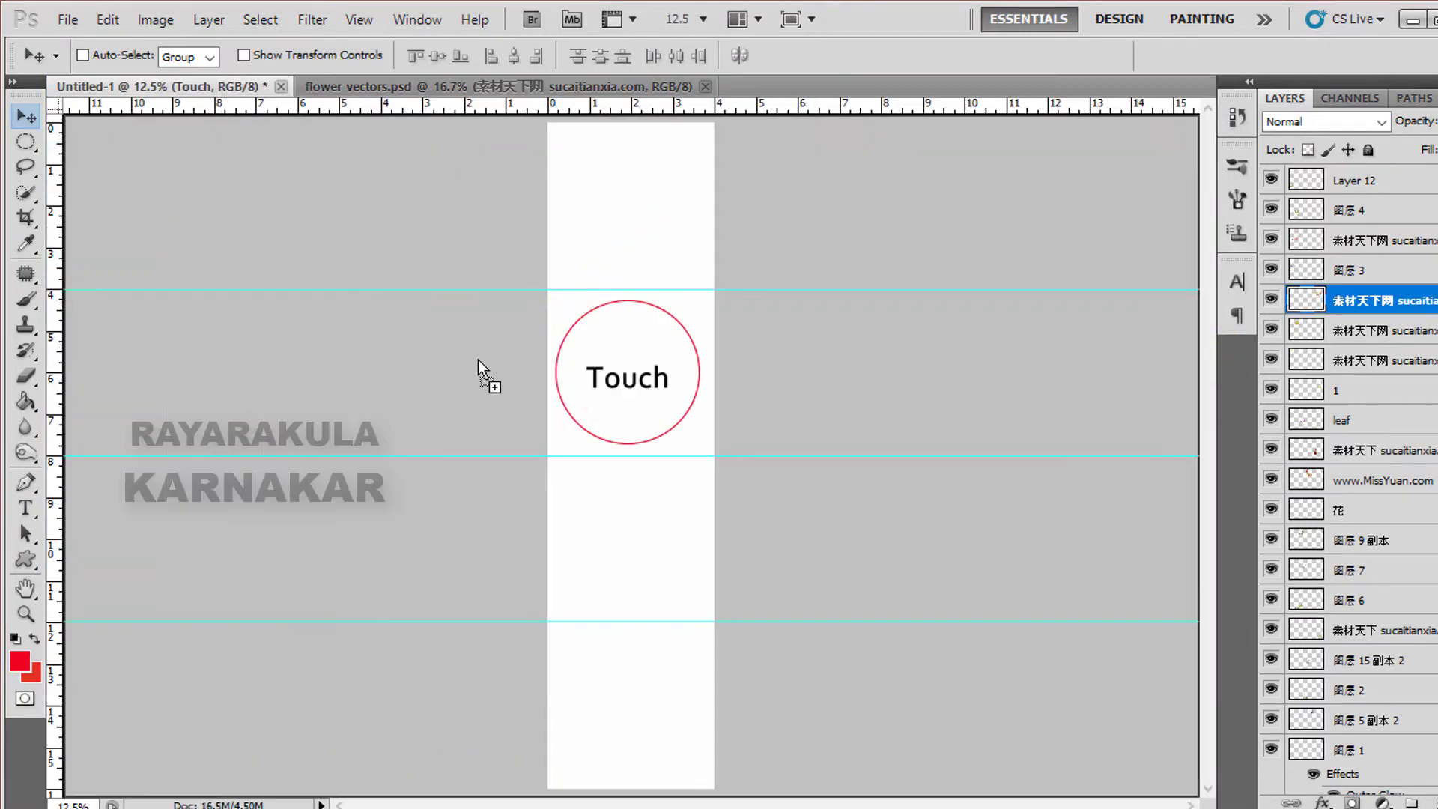
key(ctrl+bracketleft)
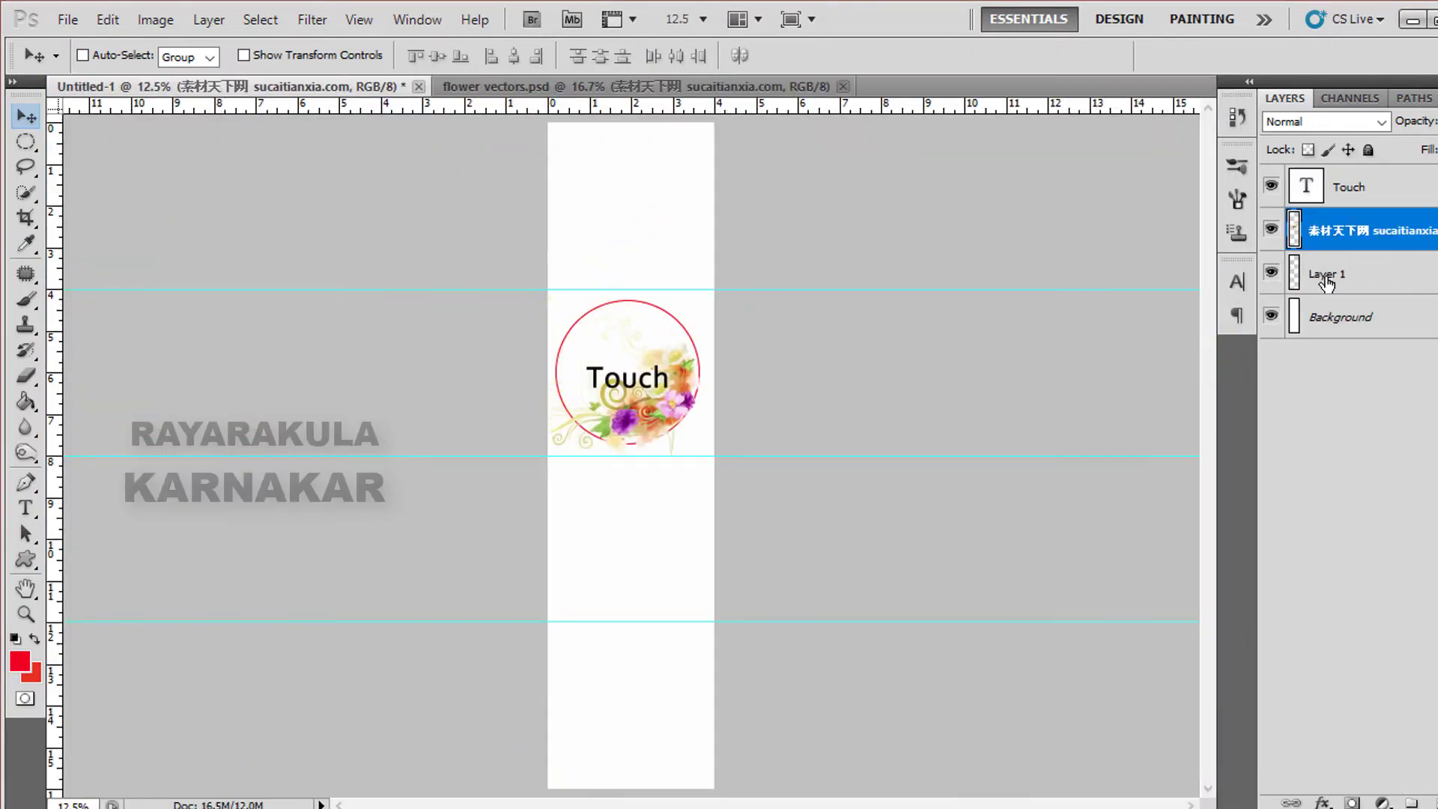
Duplicate the flower cluster and flip the copy to the opposite side of the circle
key(ctrl+j)
key(ctrl+t)
drag(569, 375, 608, 375)
key(Return)
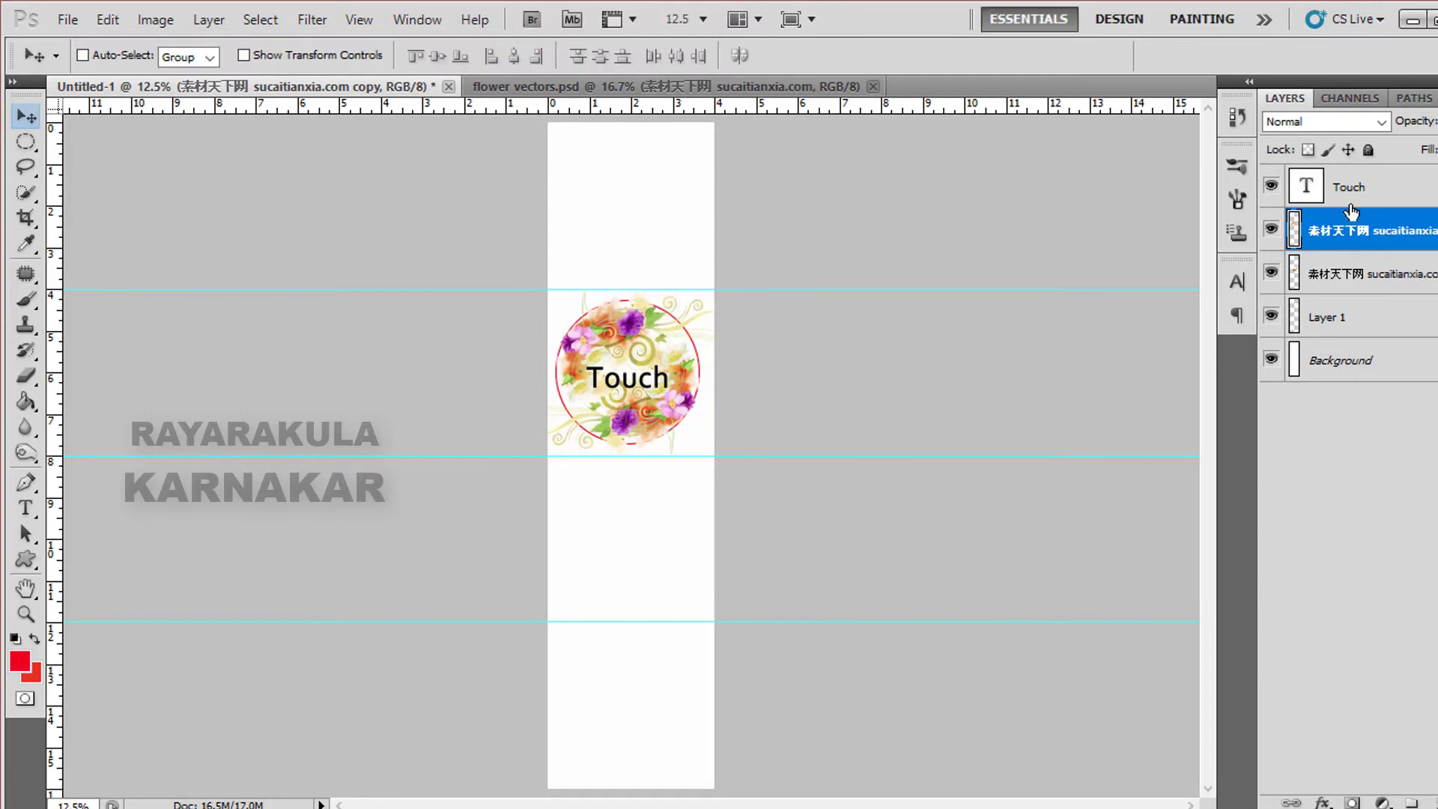
Give the Touch text drop shadow, colour overlay and stroke blending effects
click(1353, 196)
right_click(1357, 206)
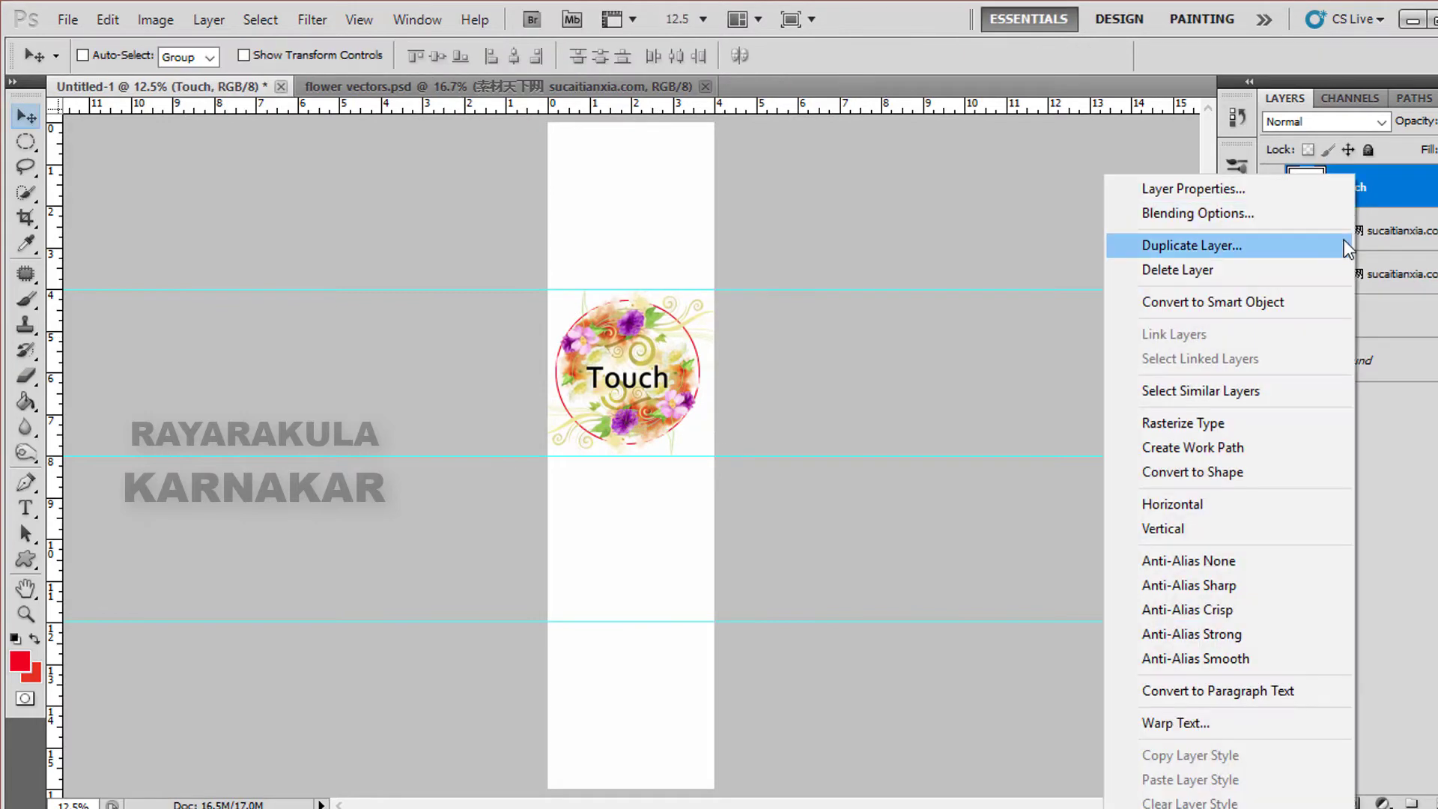
click(1344, 217)
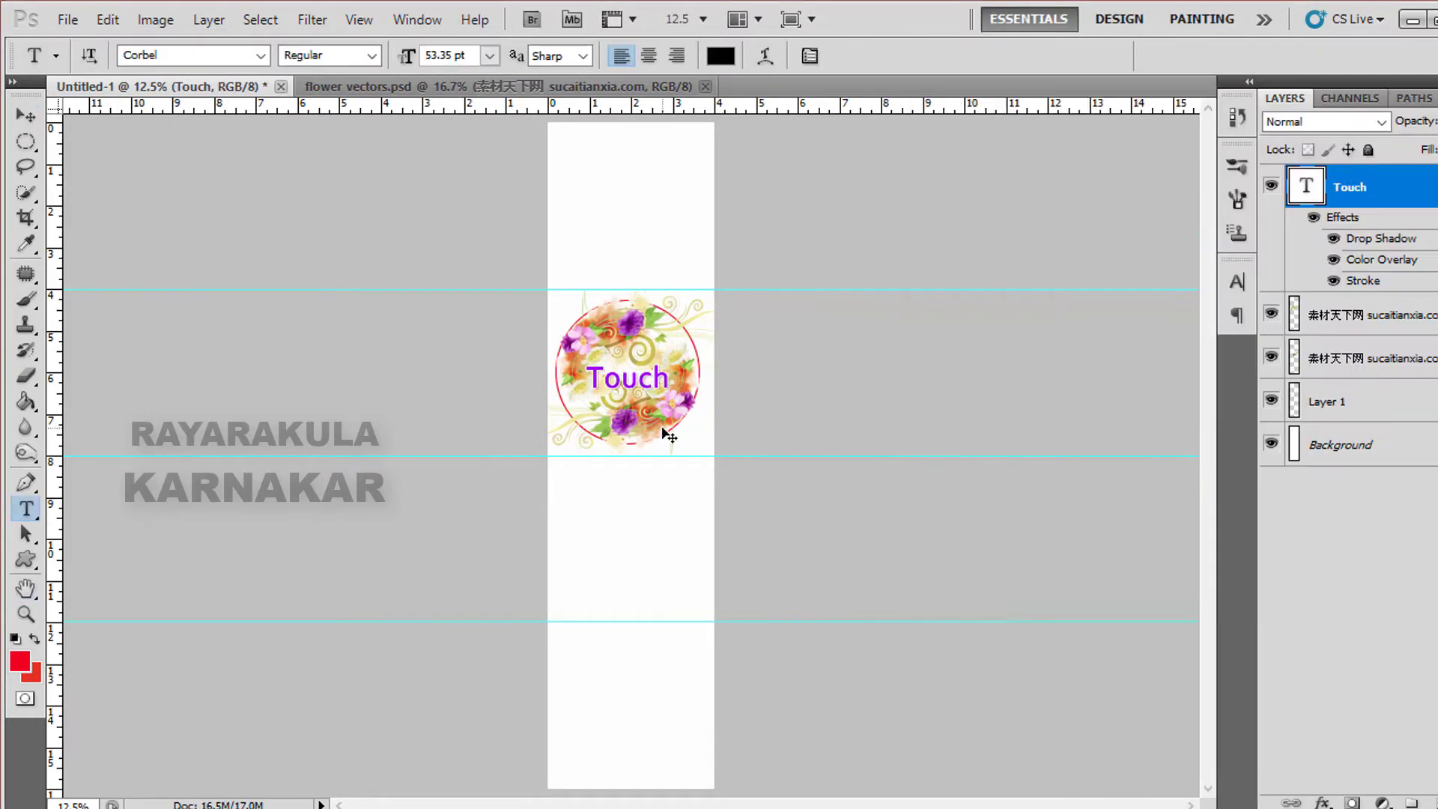
key(ctrl+plus)
key(ctrl+plus)
key(ctrl+plus)
scroll(696, 555, up, 3)
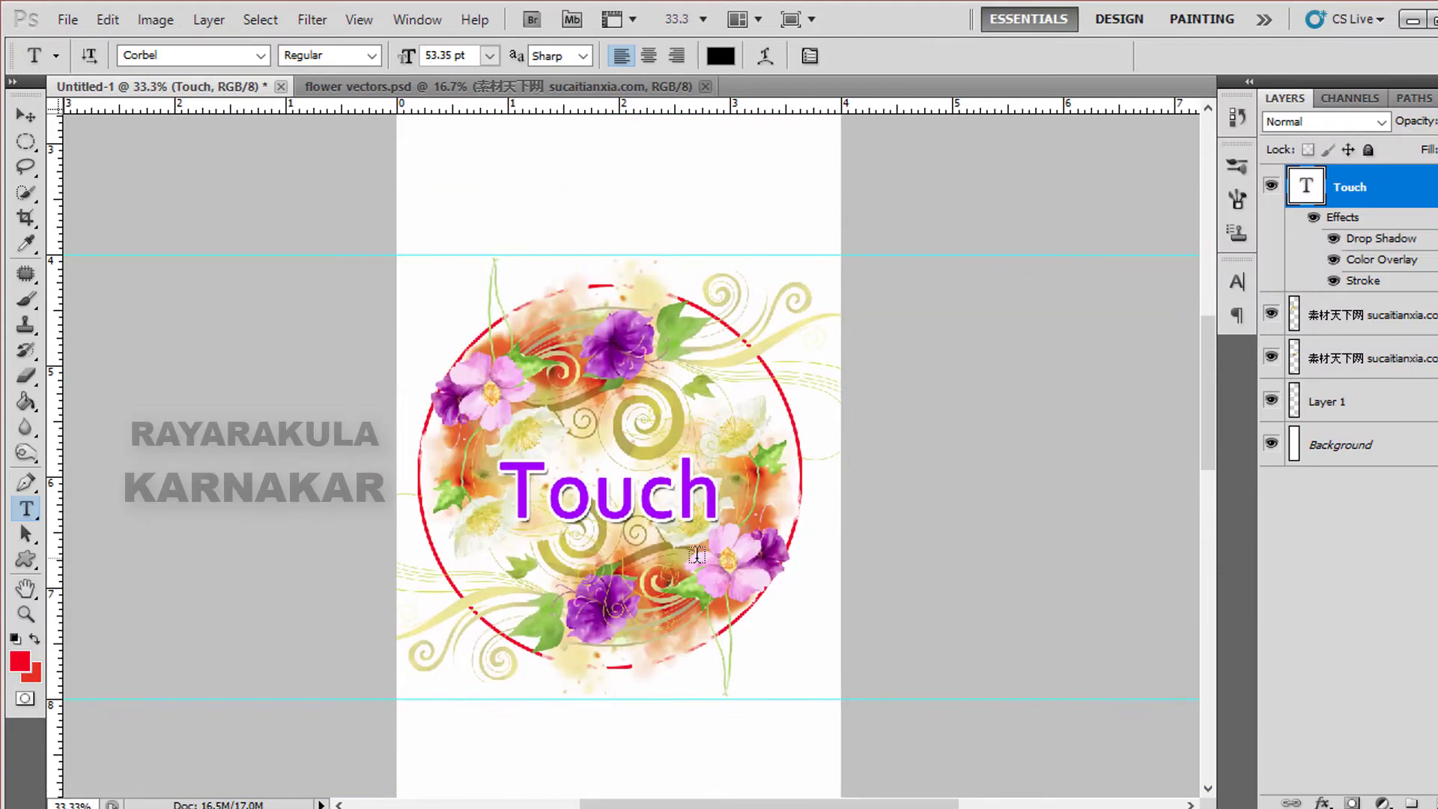
Retype the text as TOUCH in capitals and nudge it left to centre it
double_click(611, 495)
key(ctrl+Return)
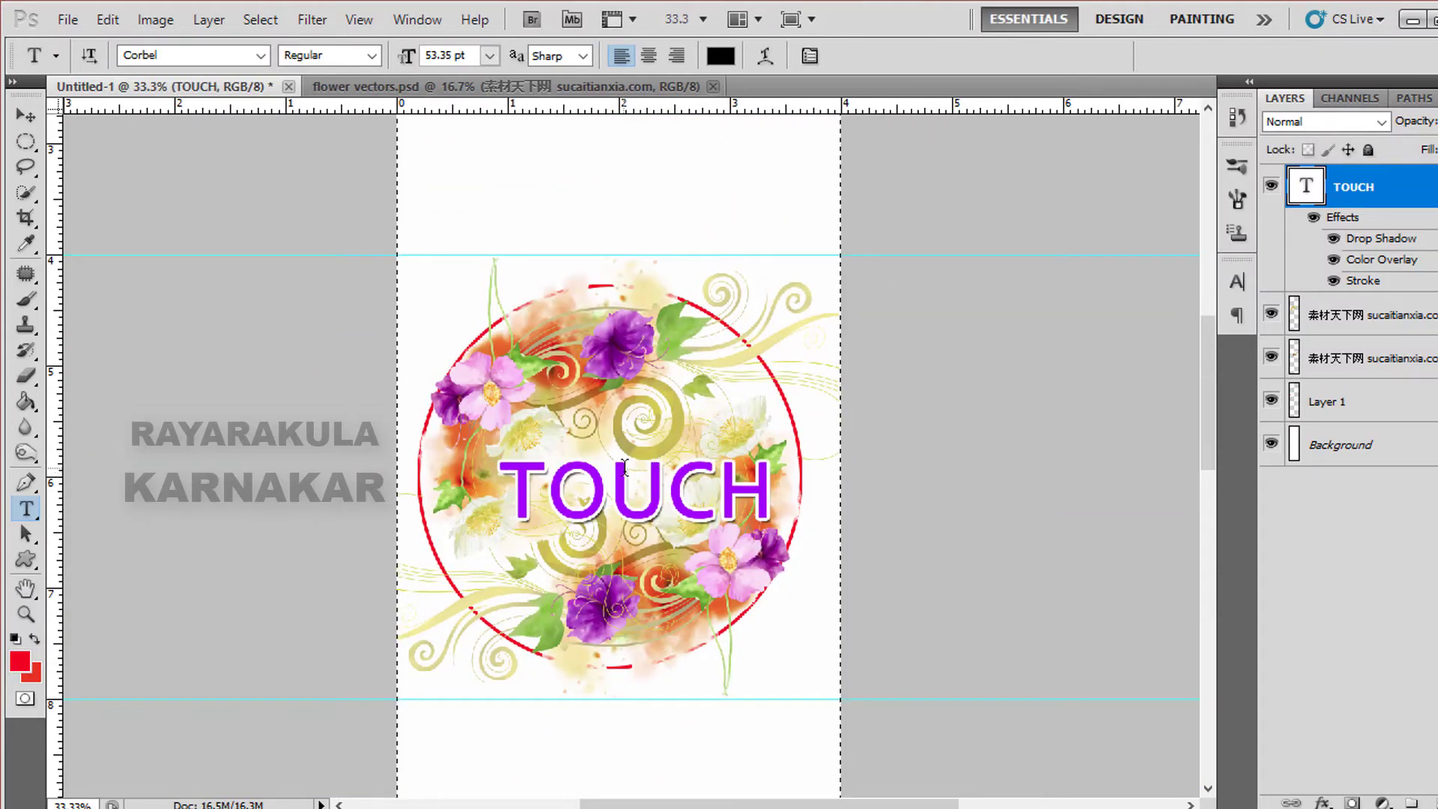
key(v)
drag(657, 469, 642, 470)
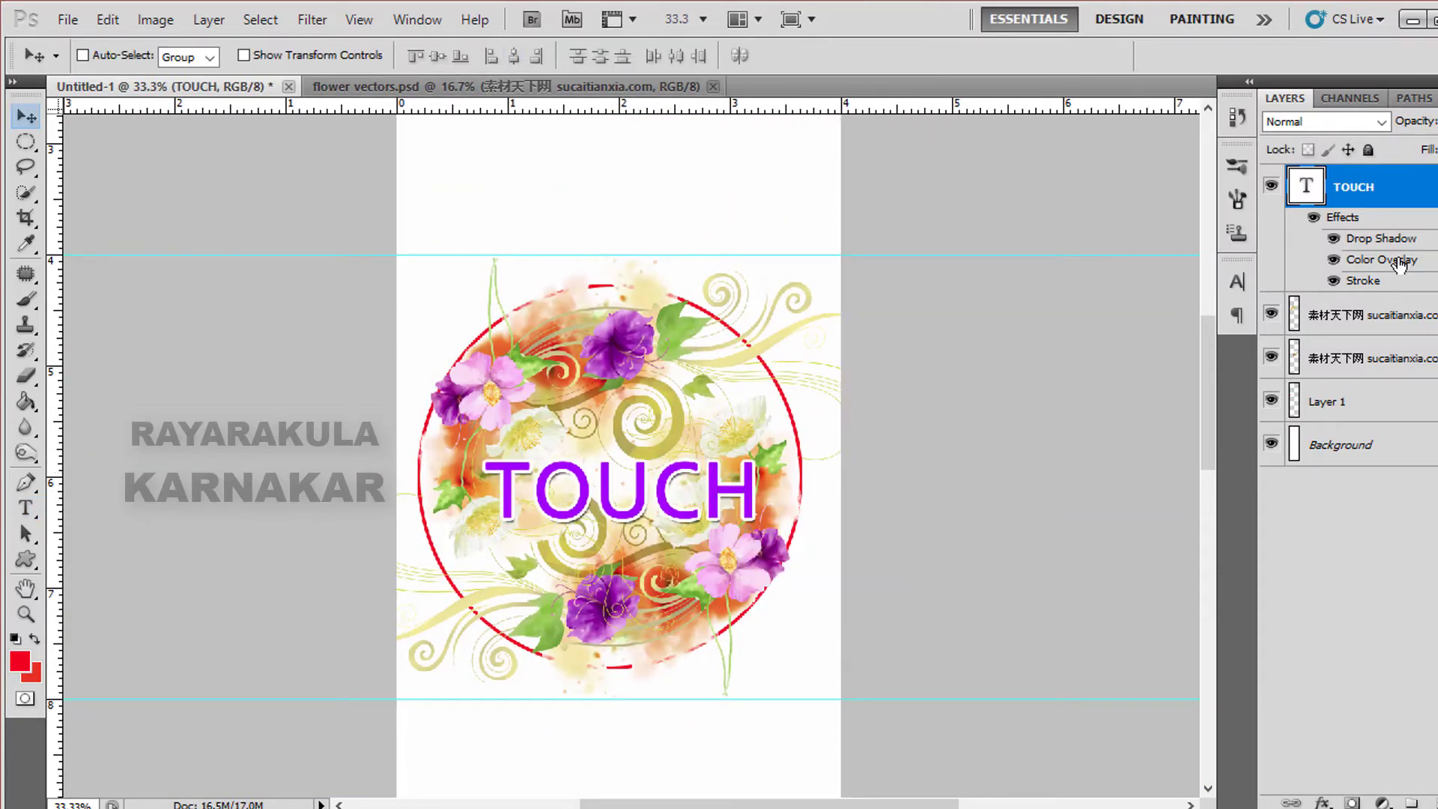
Change the TOUCH colour overlay to blue
double_click(1382, 259)
click(1347, 174)
drag(1370, 349, 1364, 360)
key(Return)
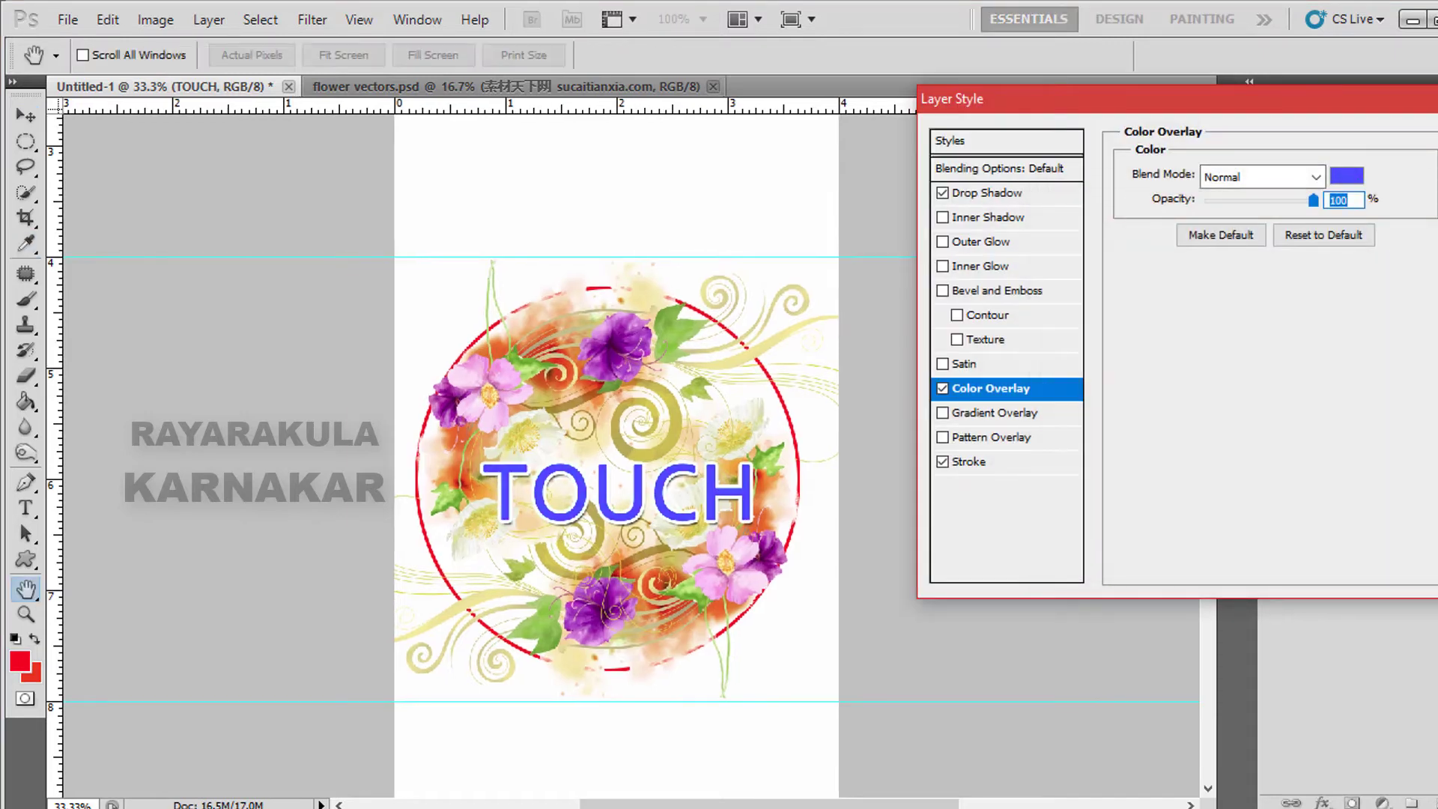
key(Return)
Set TOUCH in the Stencil font and hide its colour overlay so it shows black
double_click(1306, 186)
text(tencil)
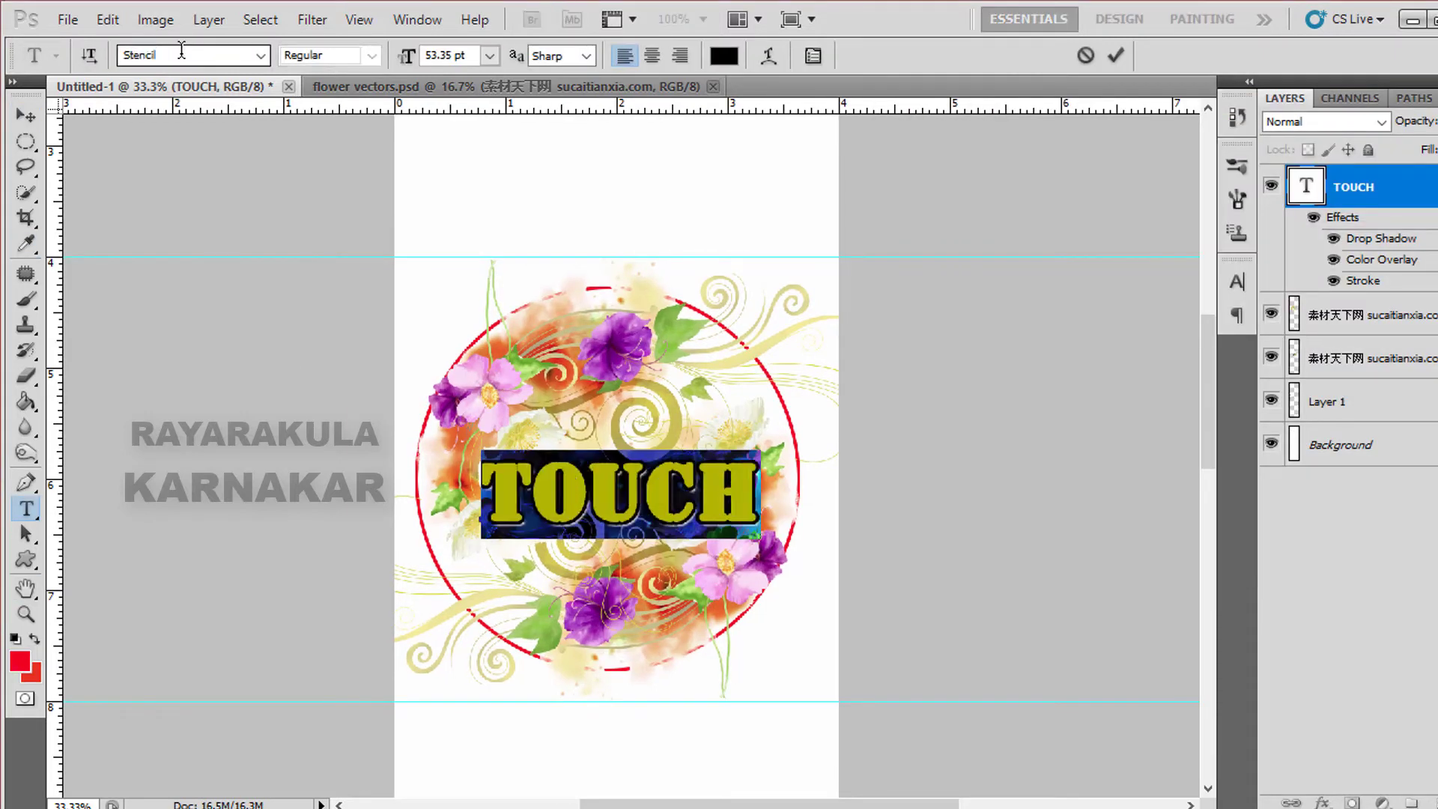
key(Return)
click(1334, 260)
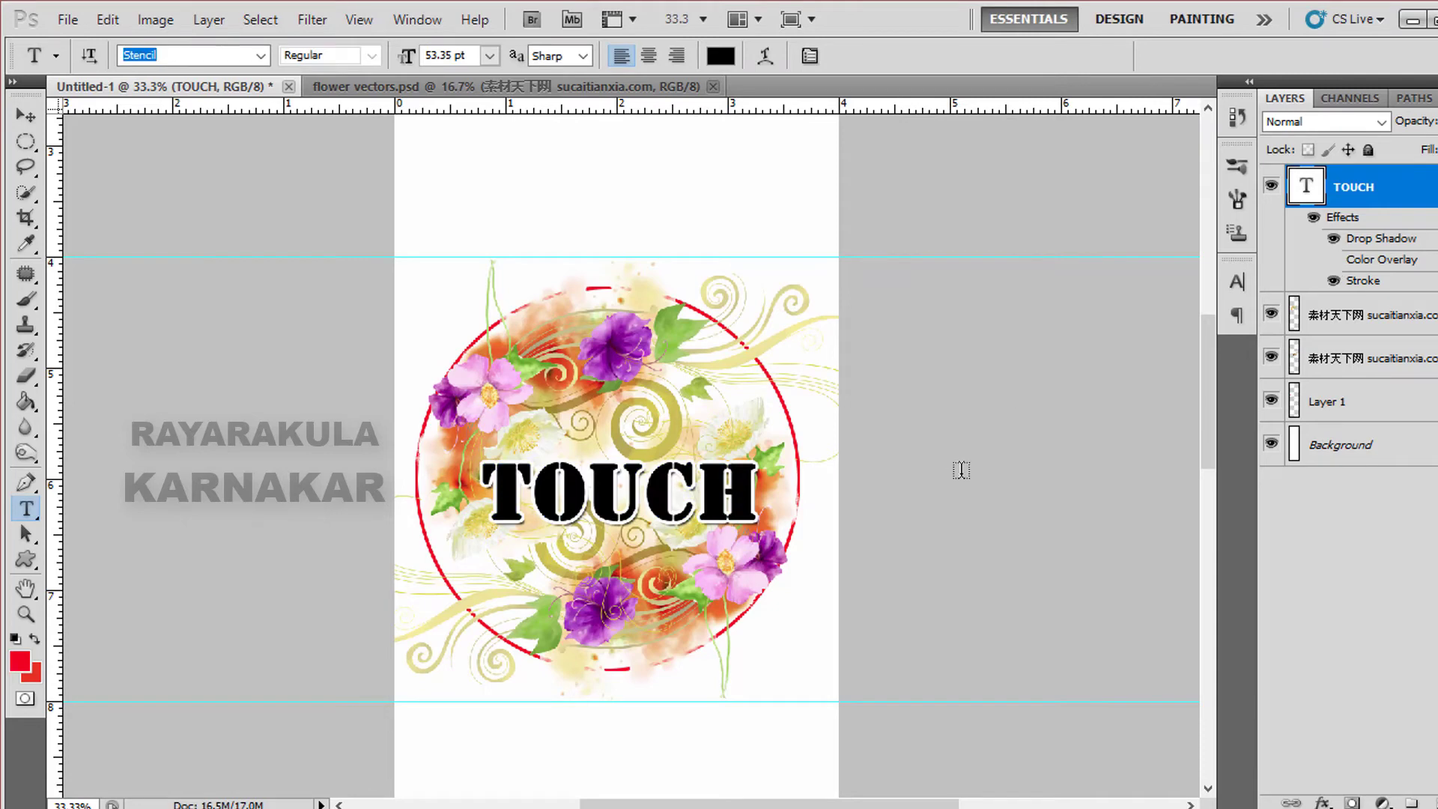
key(ctrl+minus)
key(ctrl+minus)
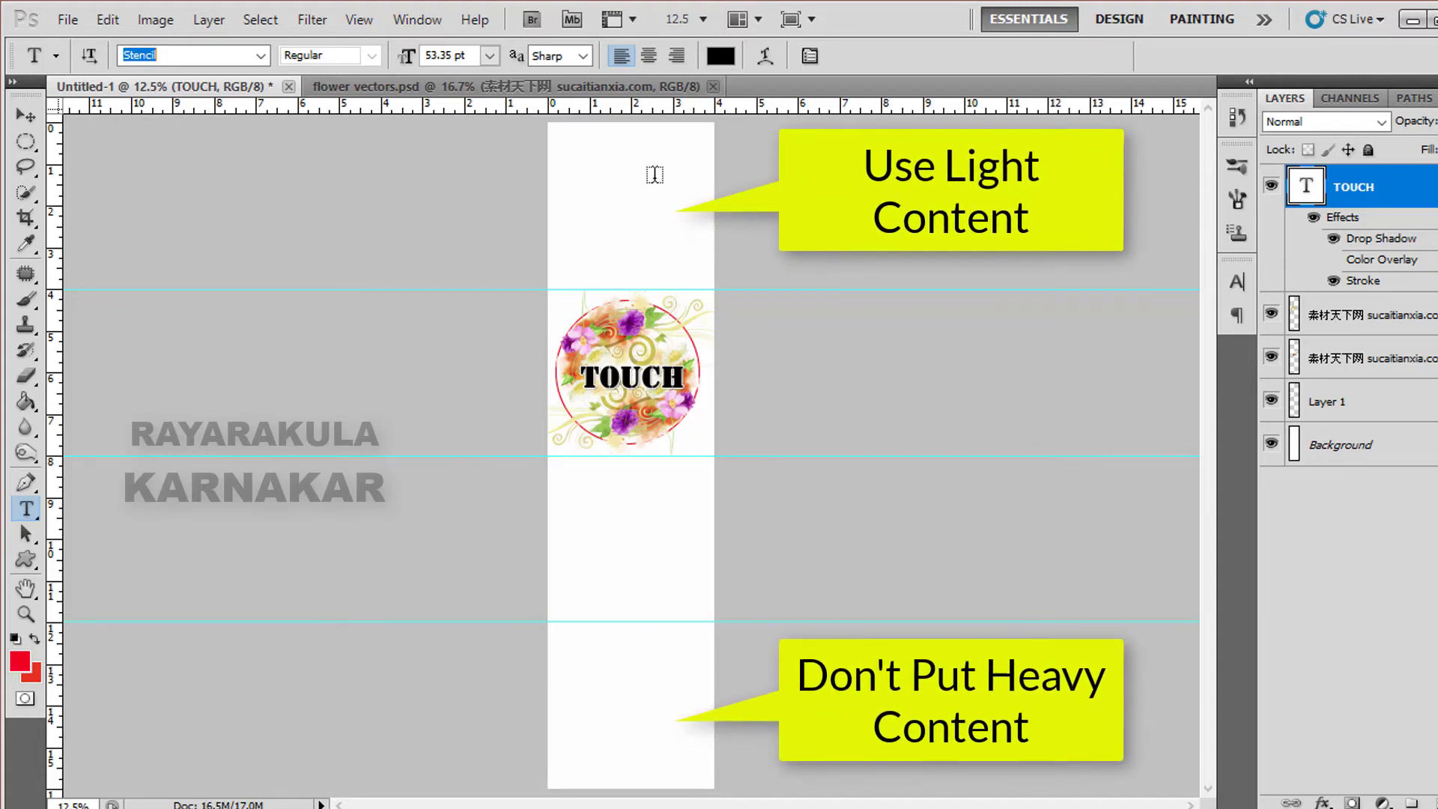
Type HAPPY above the circle and enlarge it
click(602, 180)
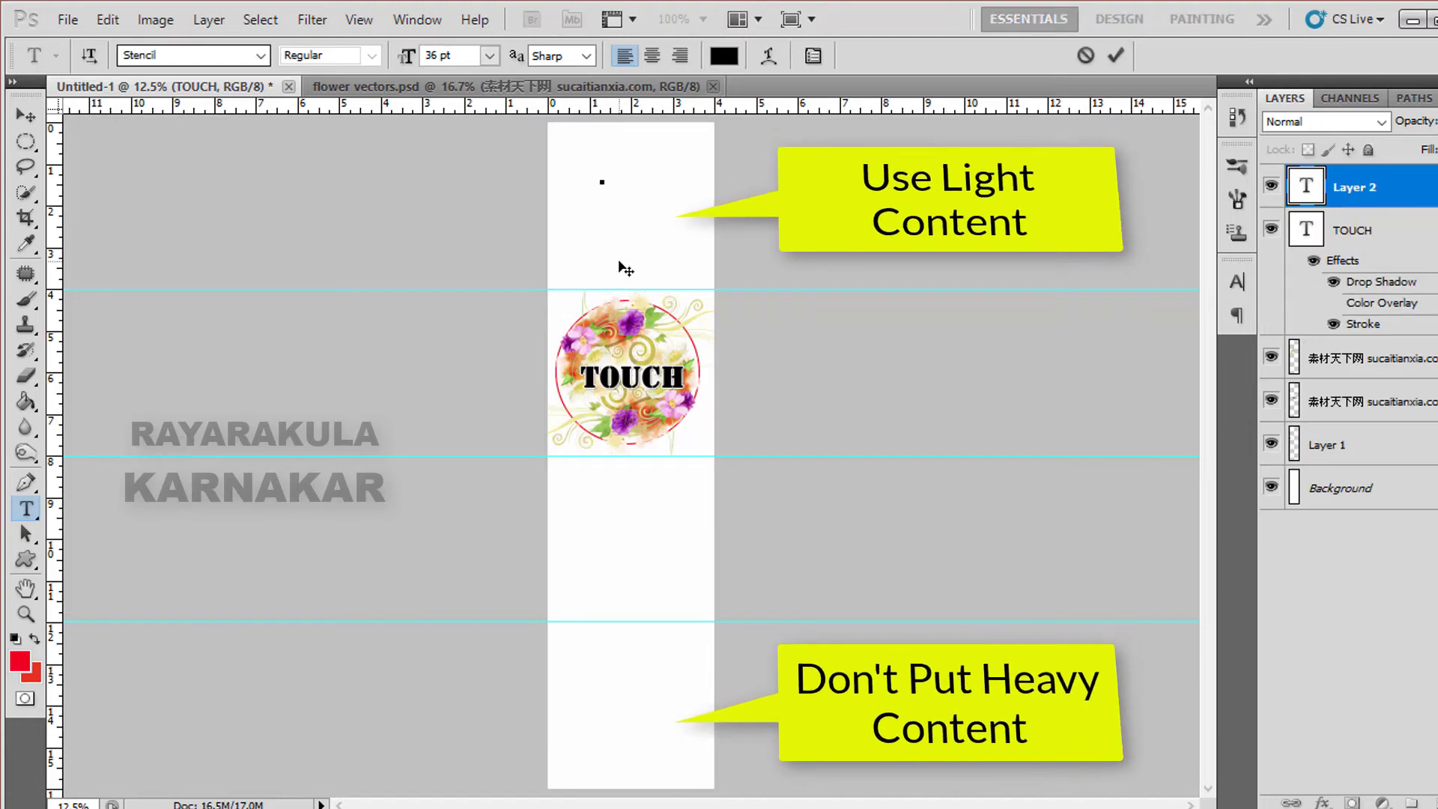
text(HAPPY)
key(ctrl+t)
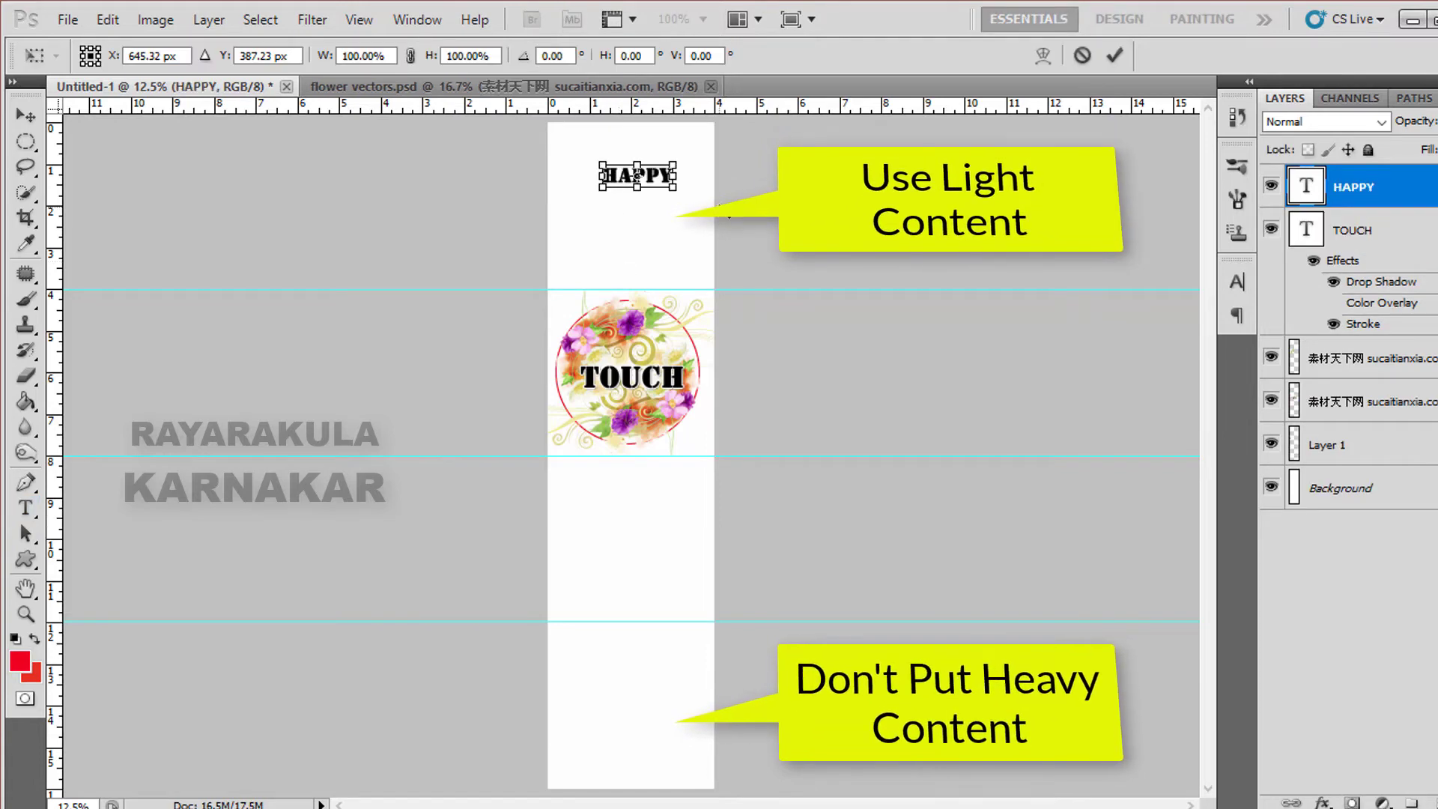
mouse_move(676, 188)
mouse_down()
mouse_move(689, 218)
mouse_move(651, 214)
mouse_up()
key(Return)
Add a BIRTHDAY line below HAPPY, sized to fit the strip width
key(t)
double_click(651, 214)
text(BIRTHDAY)
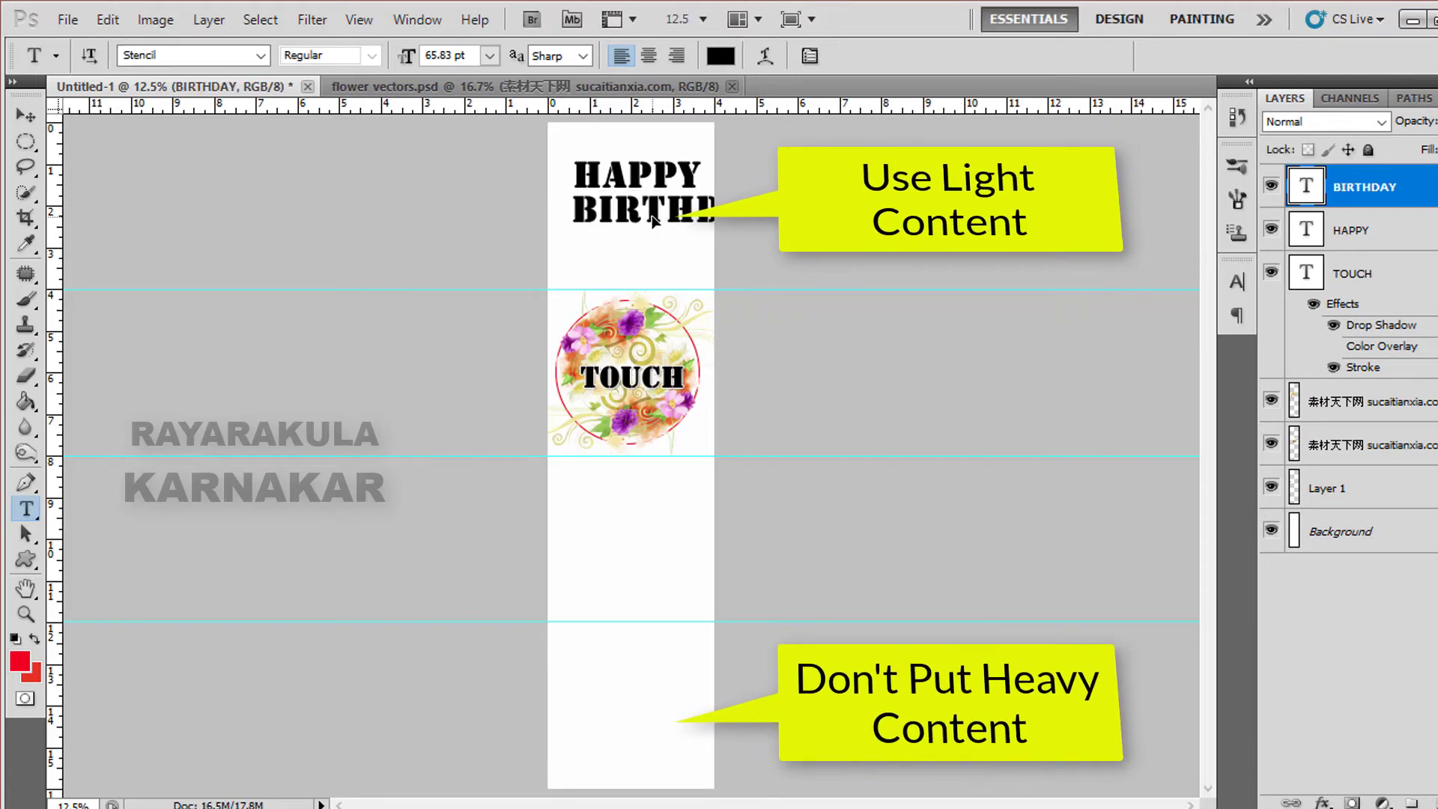
drag(716, 225, 641, 224)
key(Return)
key(v)
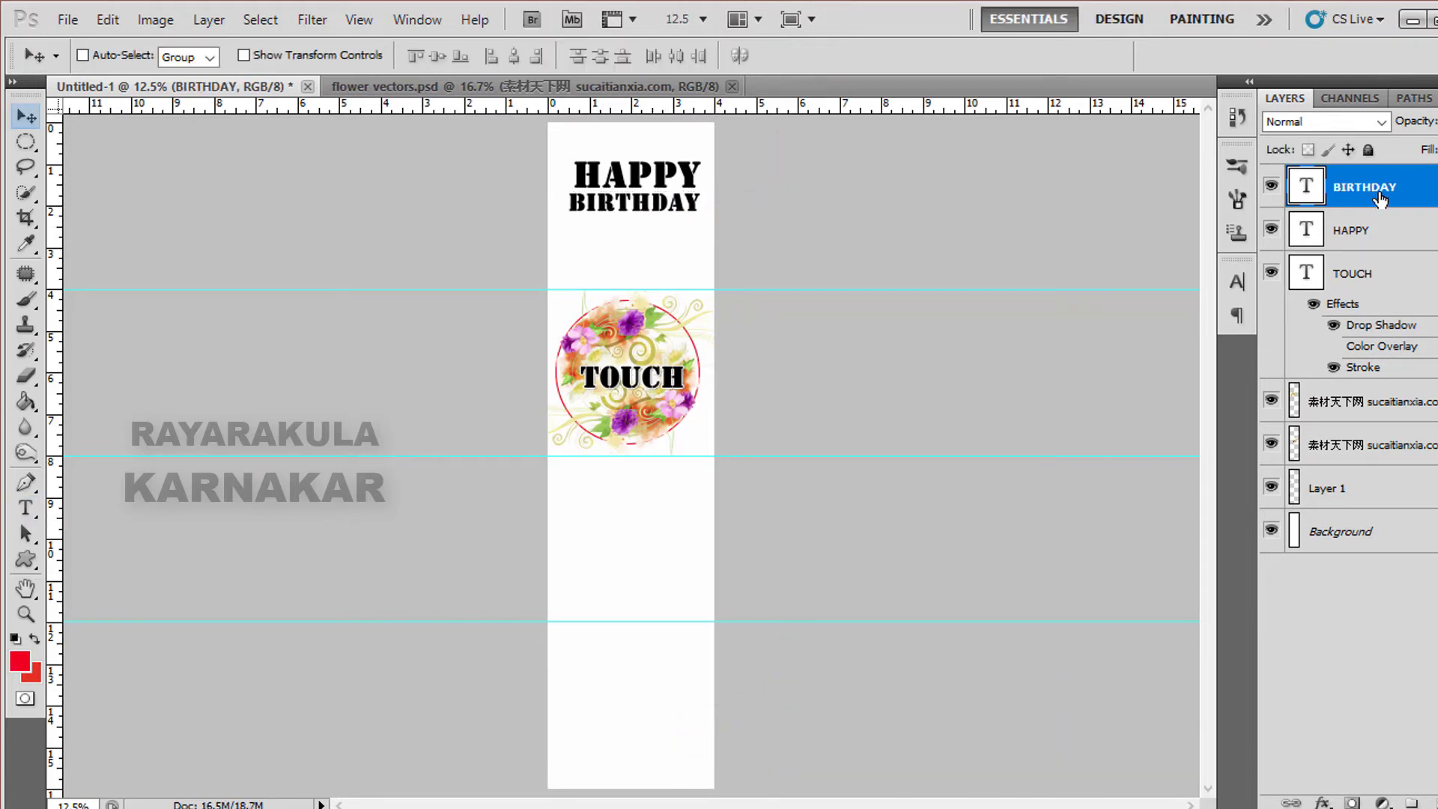
Colour HAPPY green and BIRTHDAY red, then scale both headings up together
double_click(1365, 189)
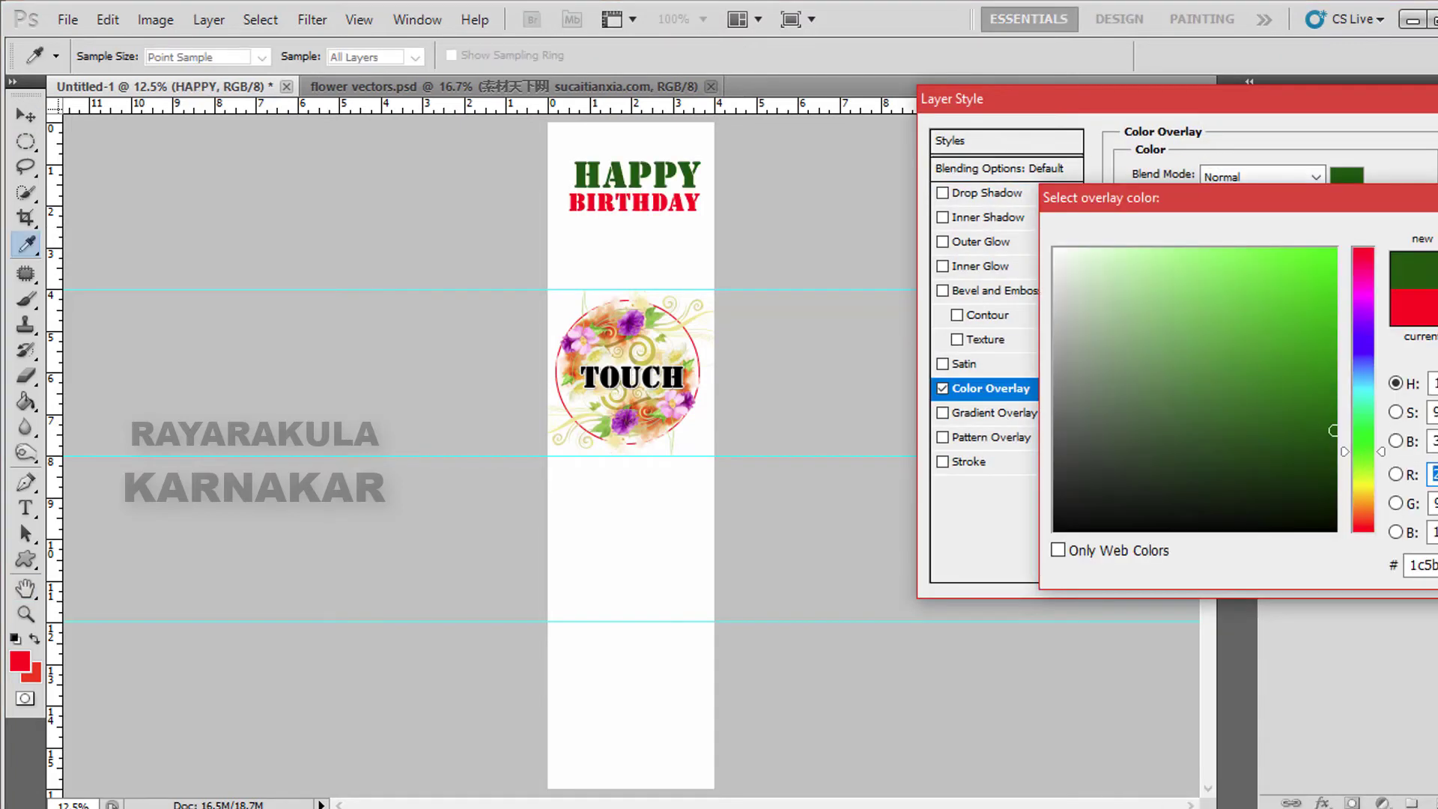
key(ctrl+t)
key(Escape)
ctrl+click(1377, 189)
key(ctrl+t)
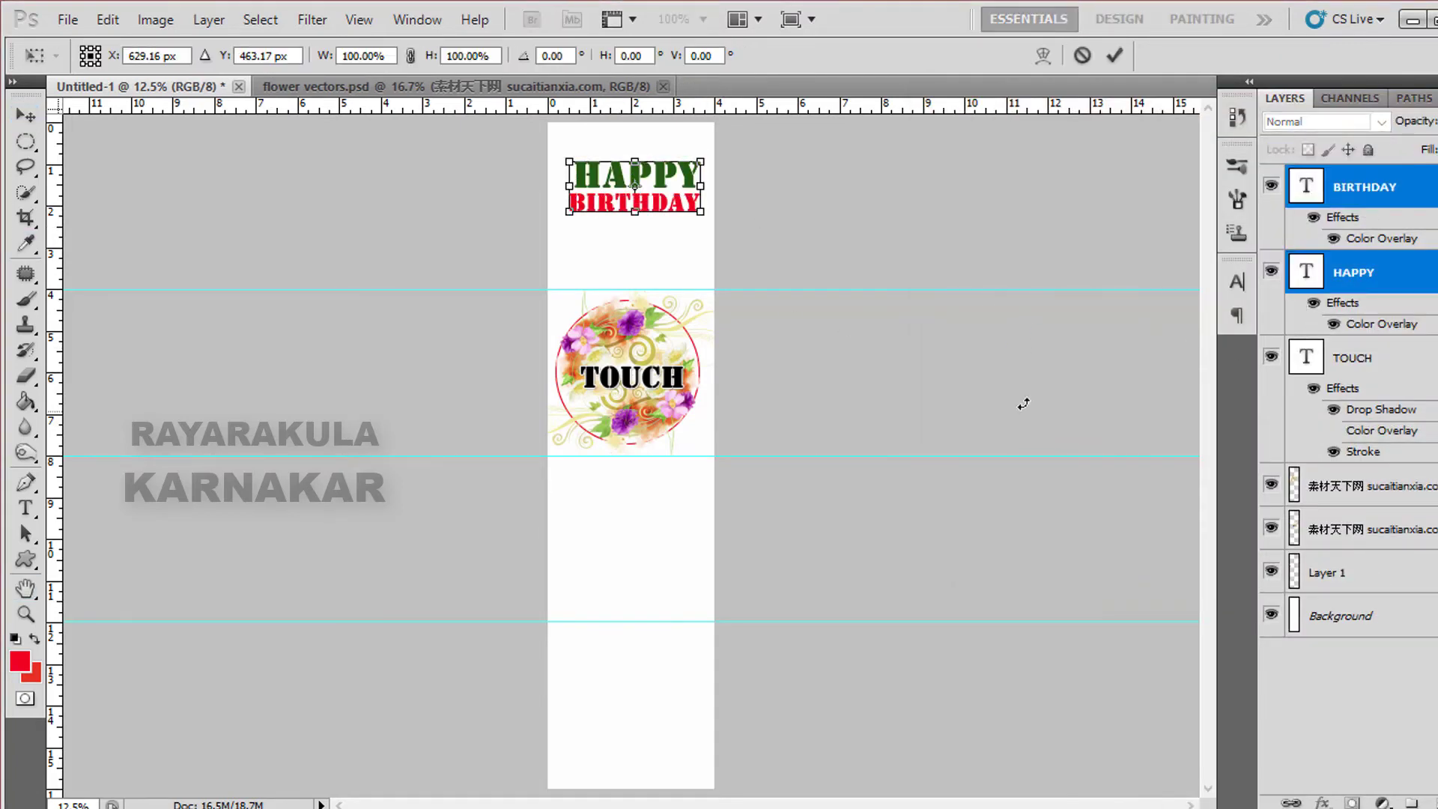
drag(561, 158, 552, 150)
key(Return)
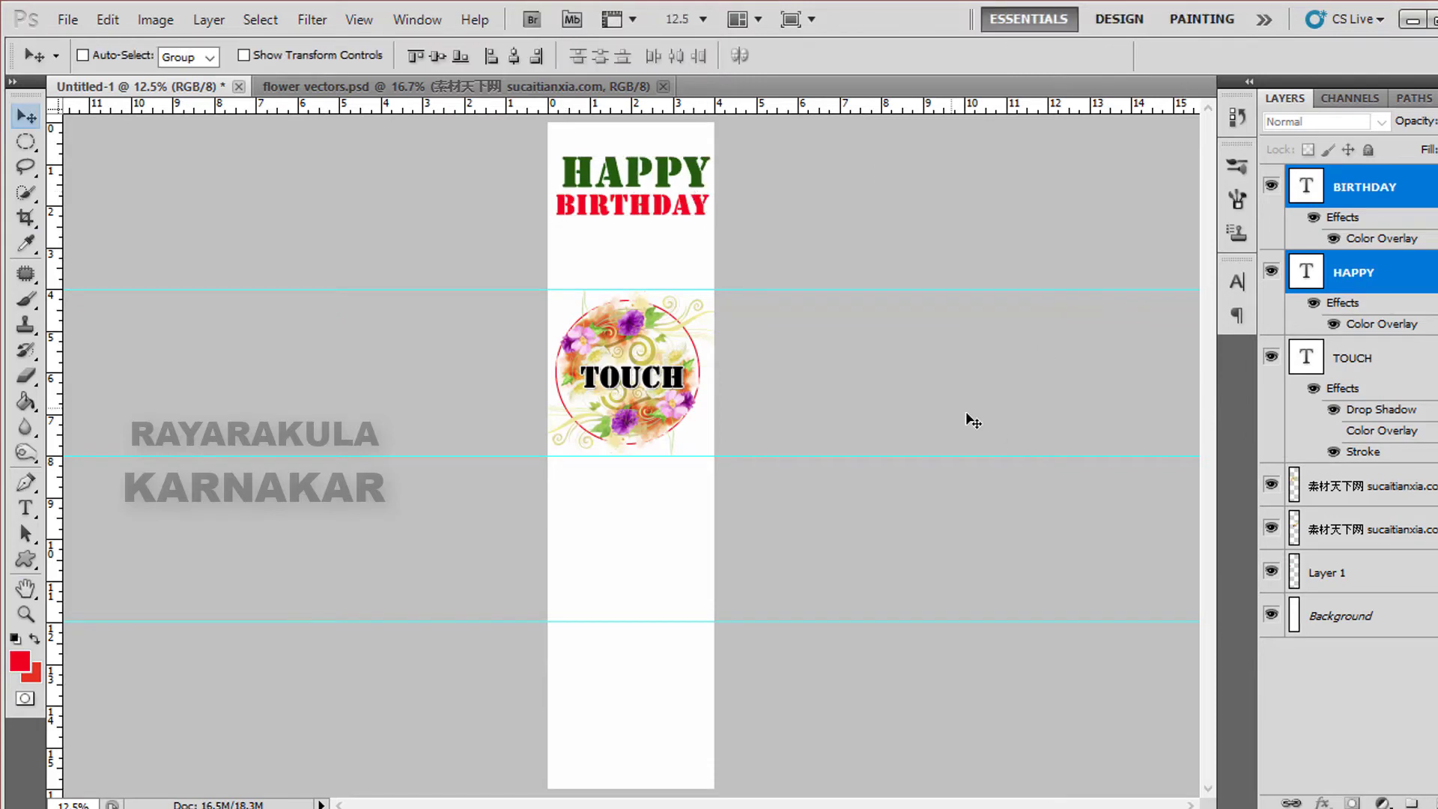
key(ctrl+Tab)
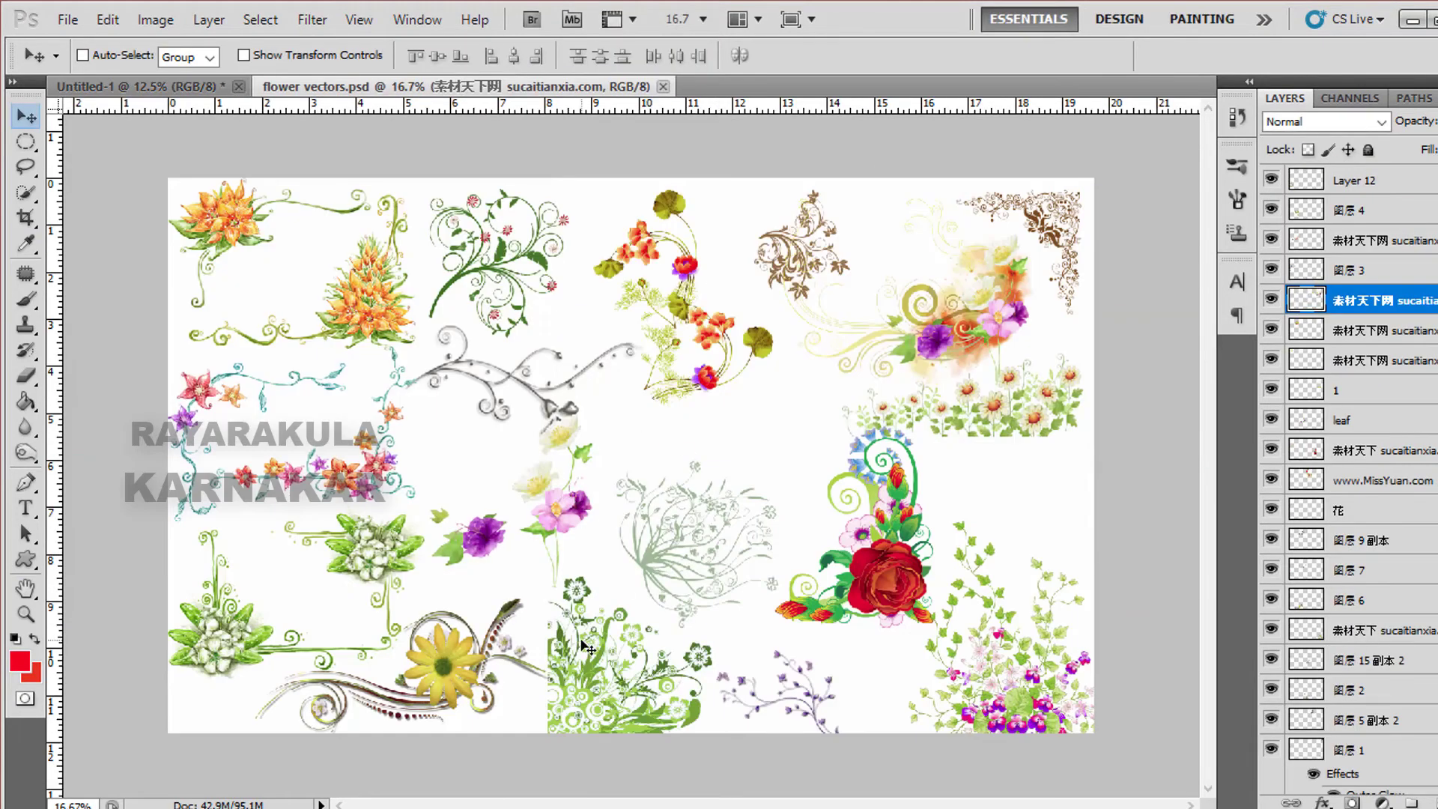
Drag the leafy purple flower cluster from flower vectors into the strip's bottom section, scaled to the strip width
right_click(1012, 705)
click(1022, 716)
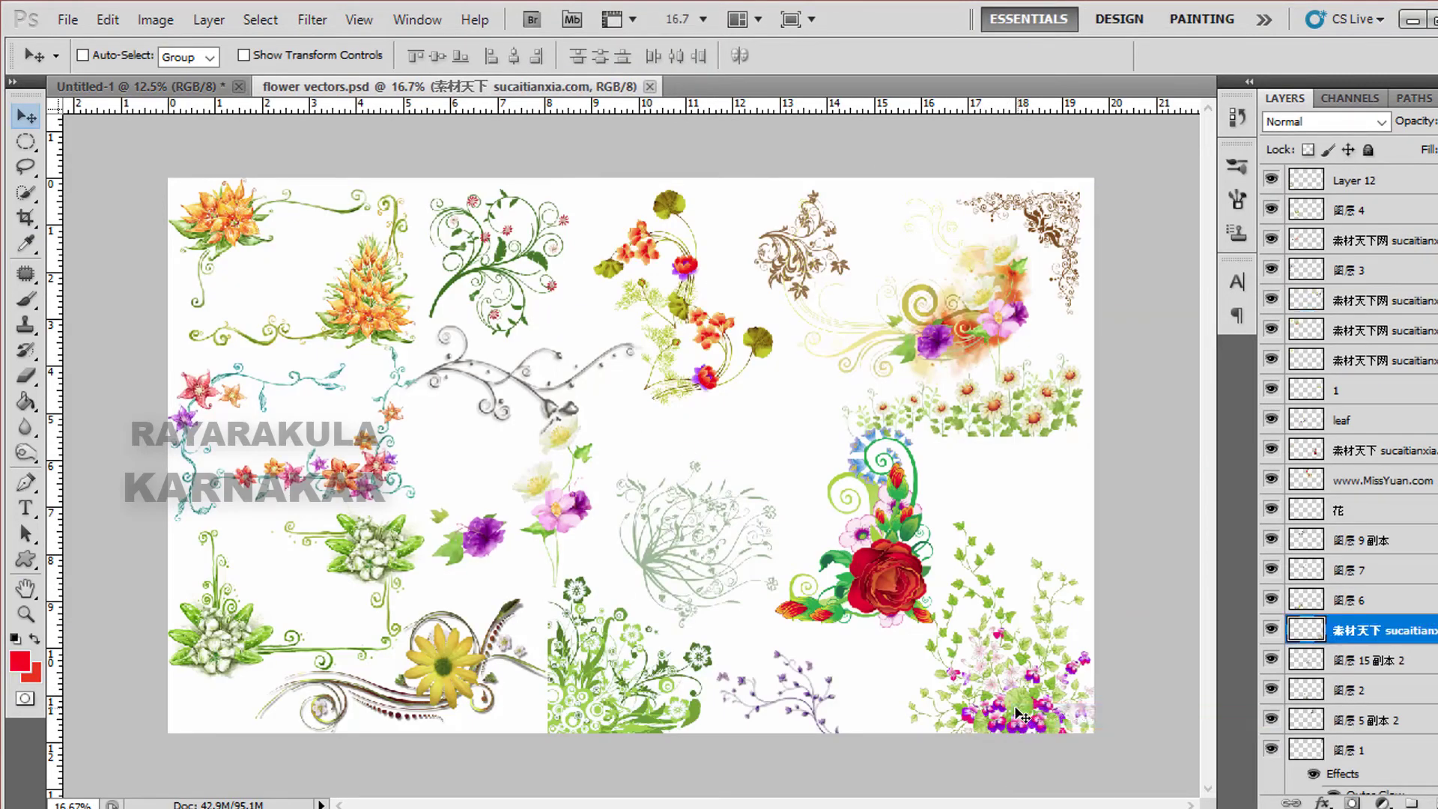
mouse_move(1012, 706)
mouse_down()
mouse_move(153, 107)
mouse_move(677, 722)
mouse_move(624, 765)
mouse_up()
key(ctrl+t)
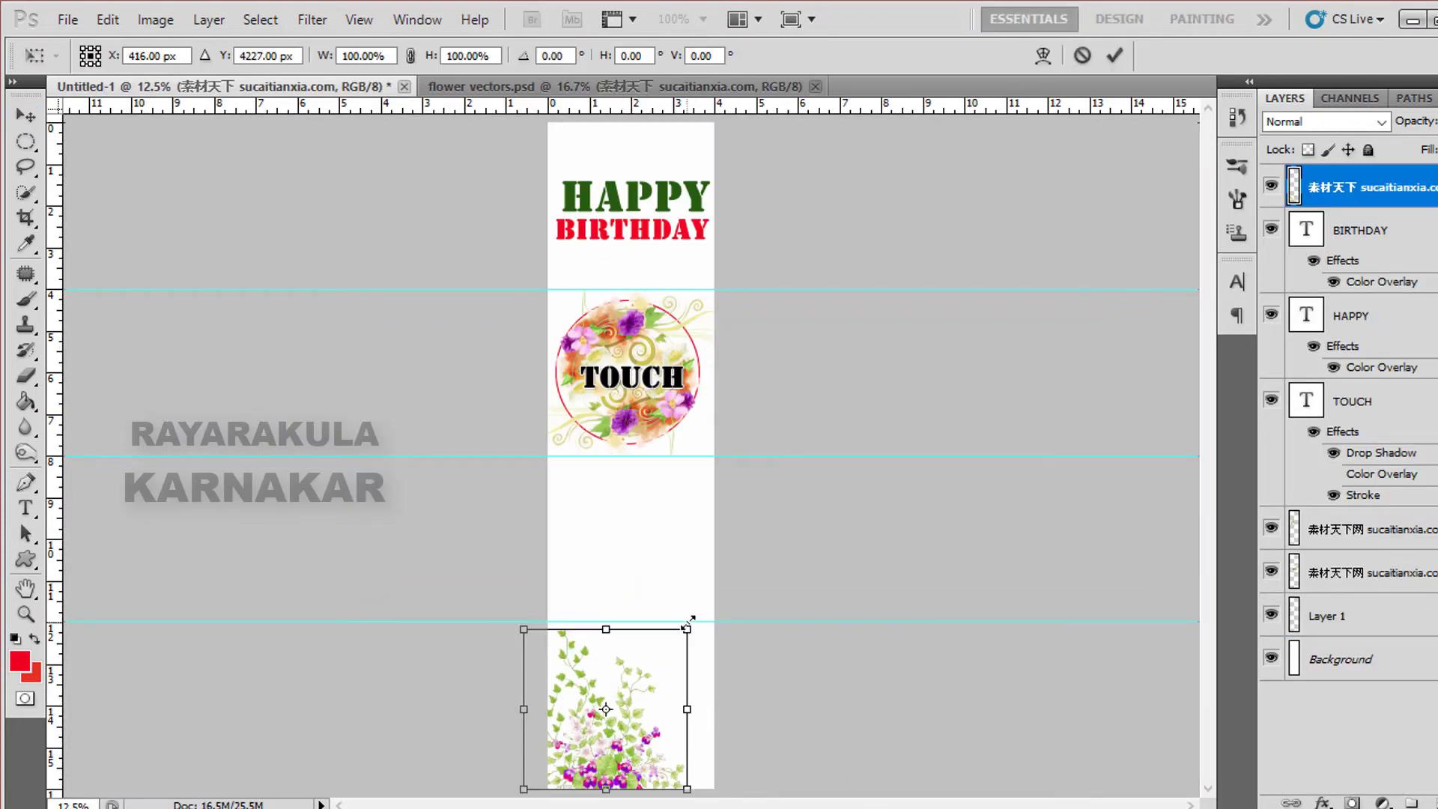
drag(687, 628, 721, 600)
key(Return)
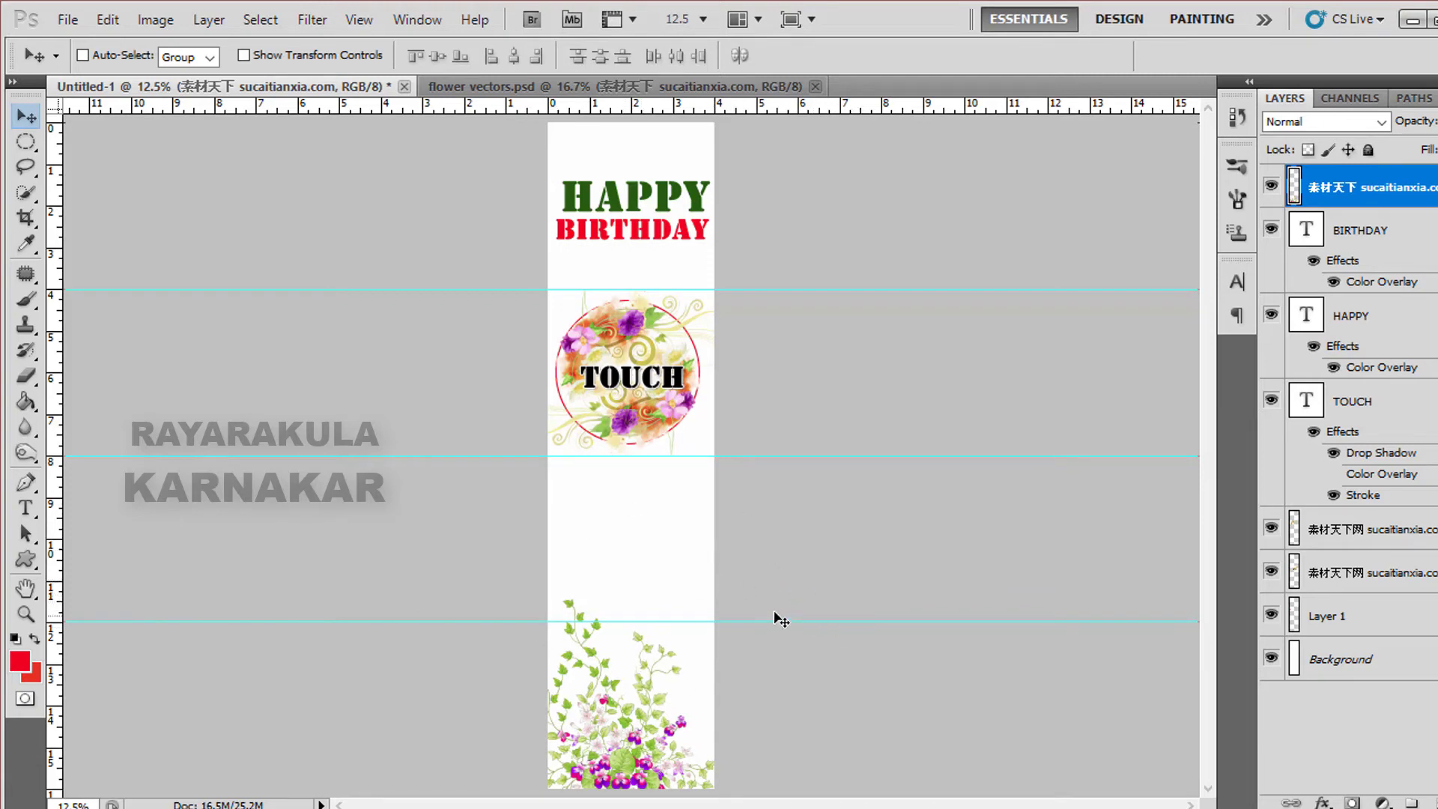
Place the portrait photo on the strip, shrink it above the flowers, and move it beneath the headline layers
click(67, 19)
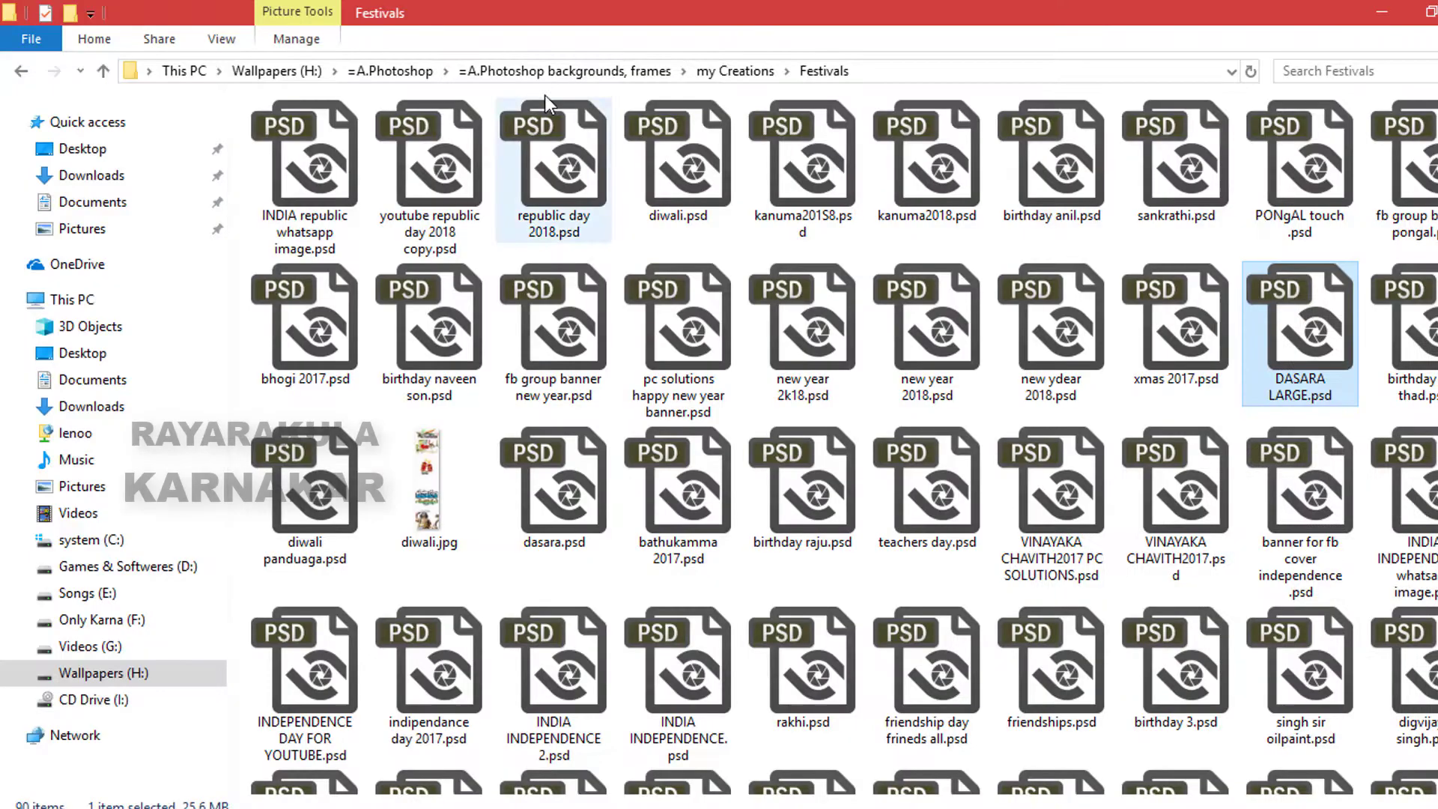
click(388, 71)
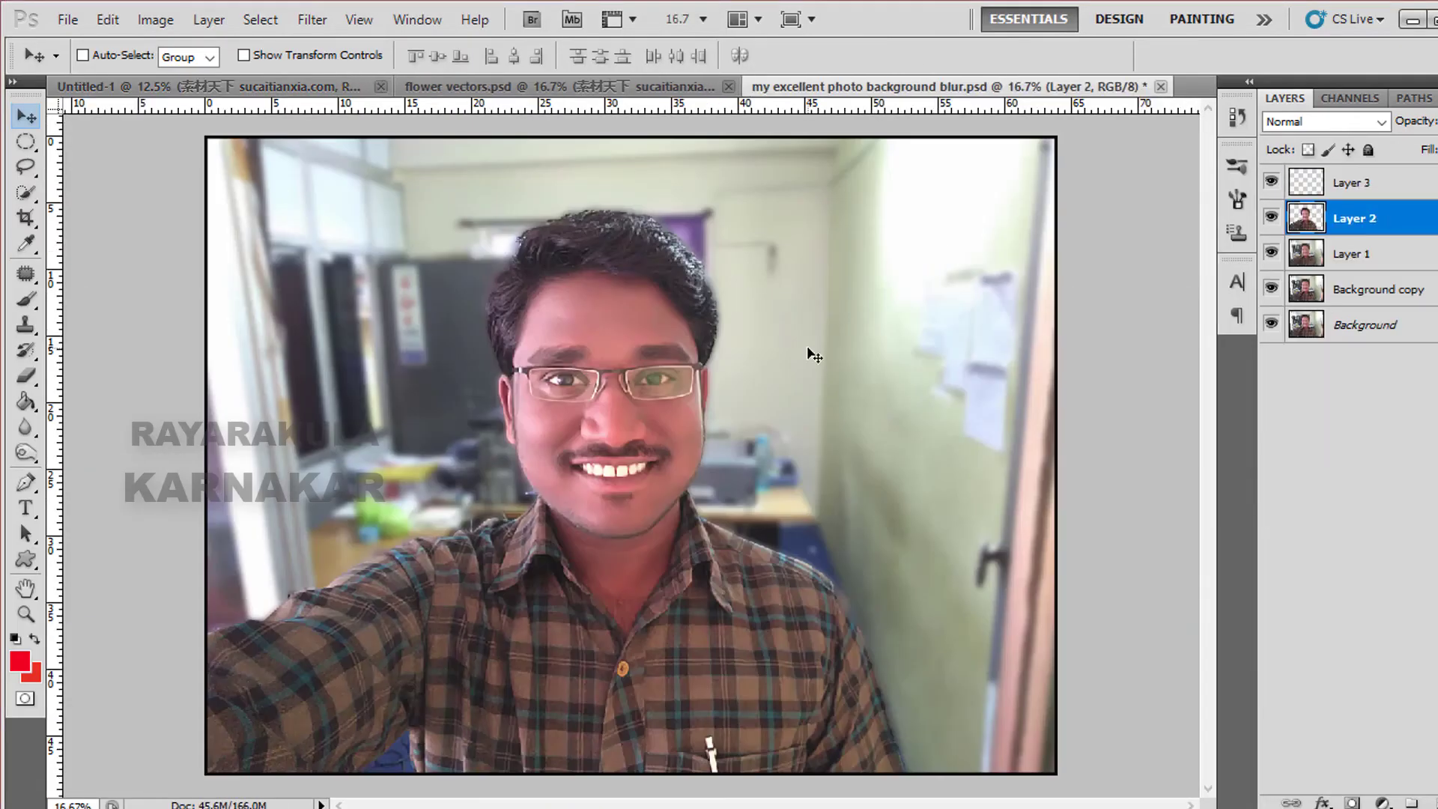
drag(812, 352, 669, 537)
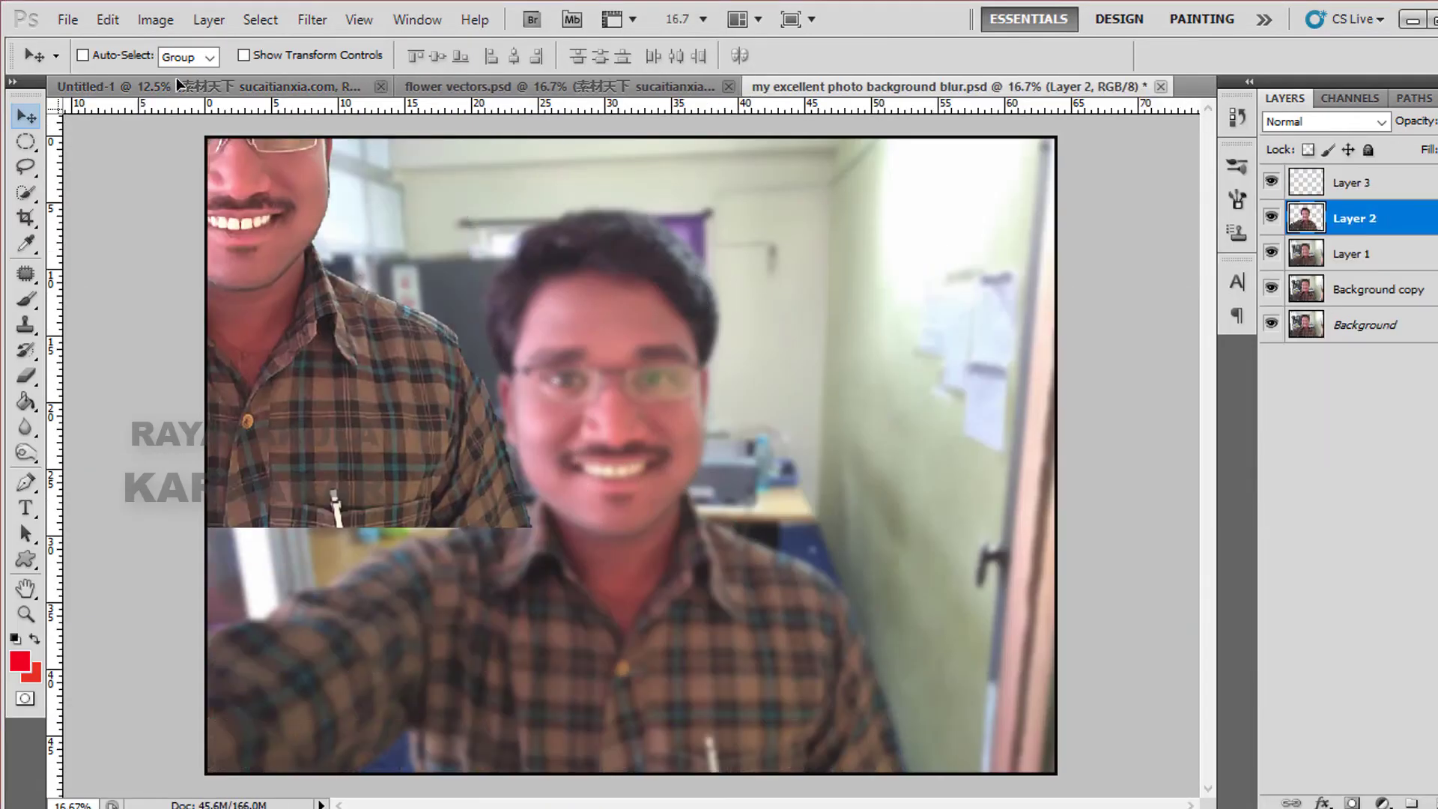
key(ctrl+t)
drag(851, 429, 716, 546)
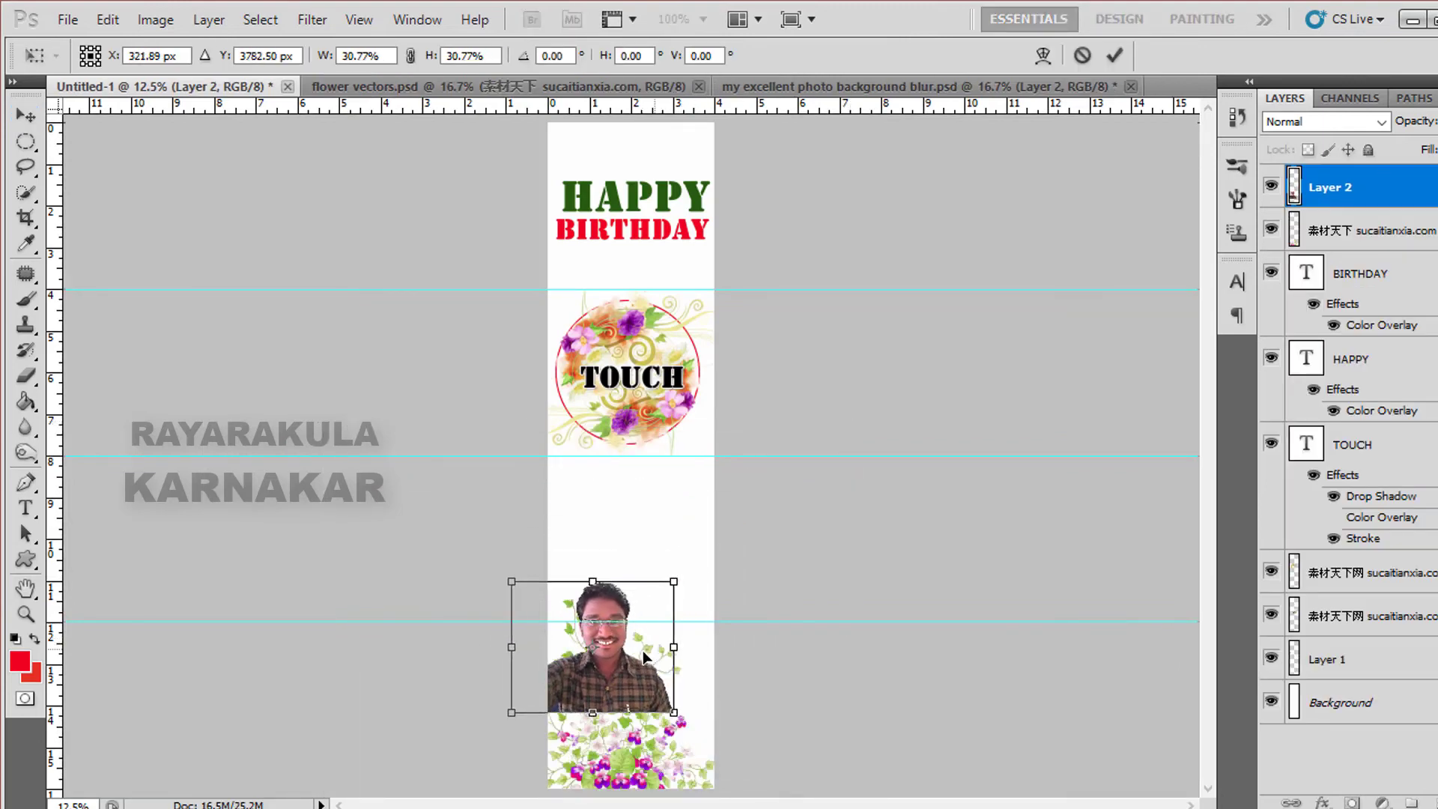
key(Return)
key(ctrl+bracketleft)
key(ctrl+bracketleft)
key(ctrl+bracketleft)
Fade the portrait's bottom edge into the flowers with a large soft eraser
key(e)
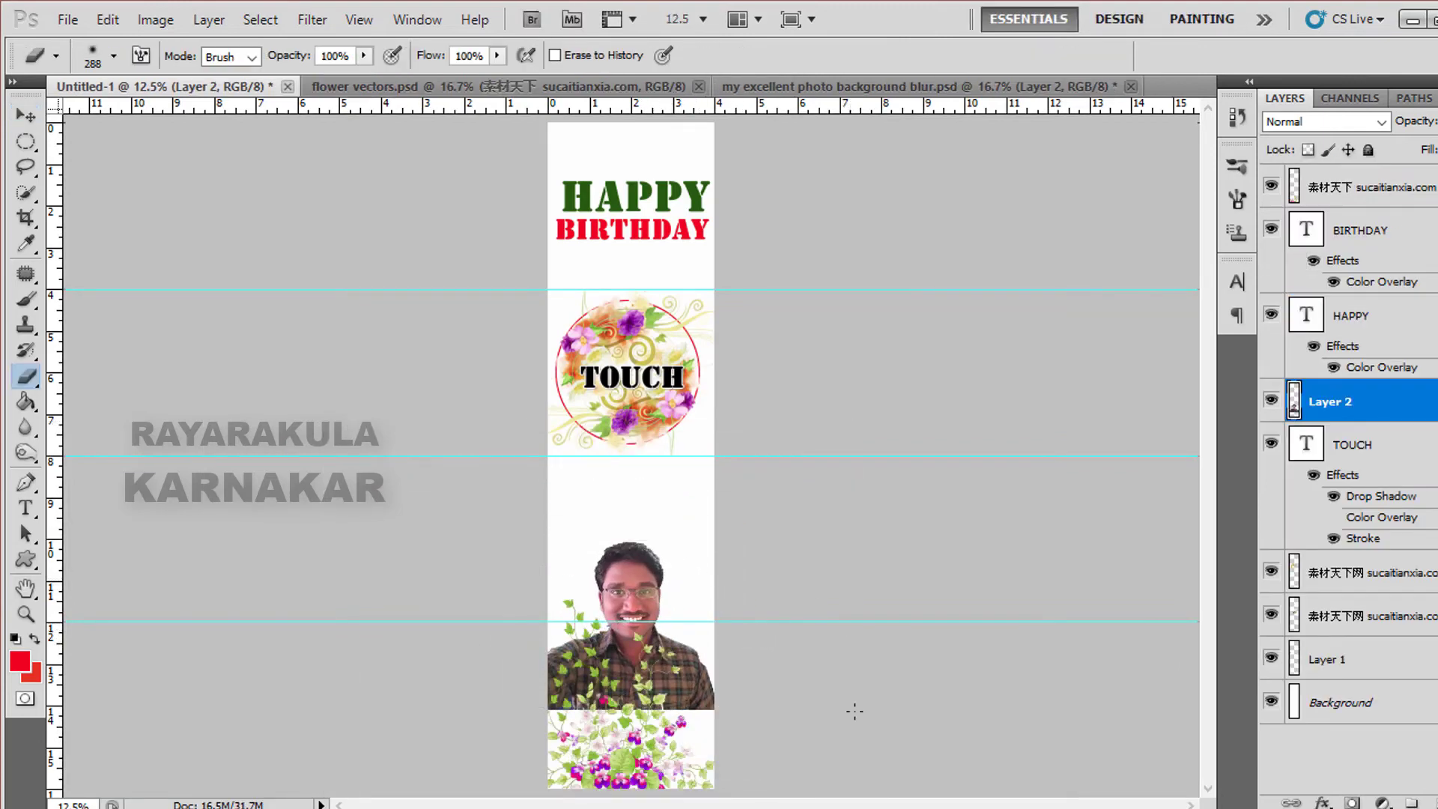
right_click(652, 620)
key(Return)
right_click(697, 648)
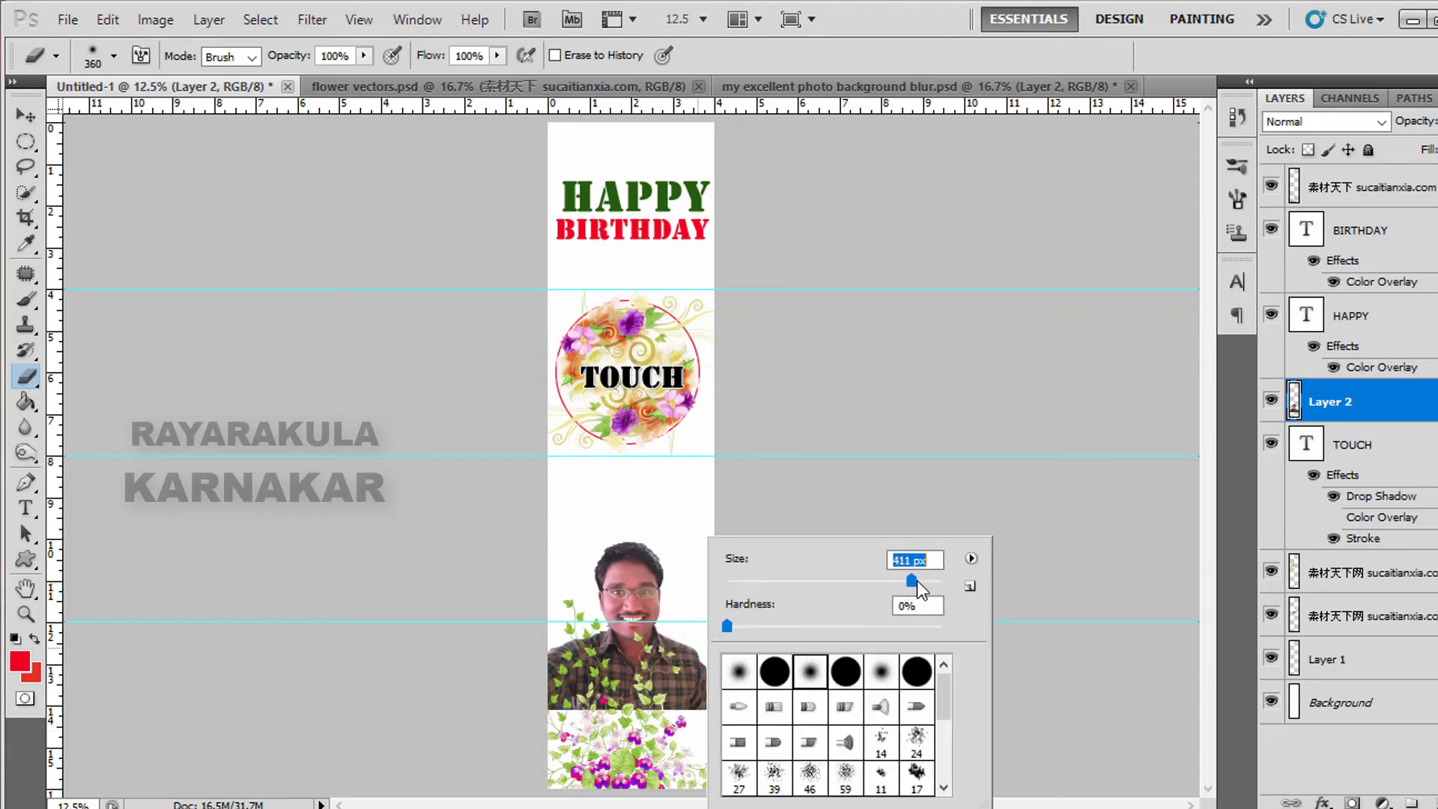
key(Return)
drag(576, 728, 732, 712)
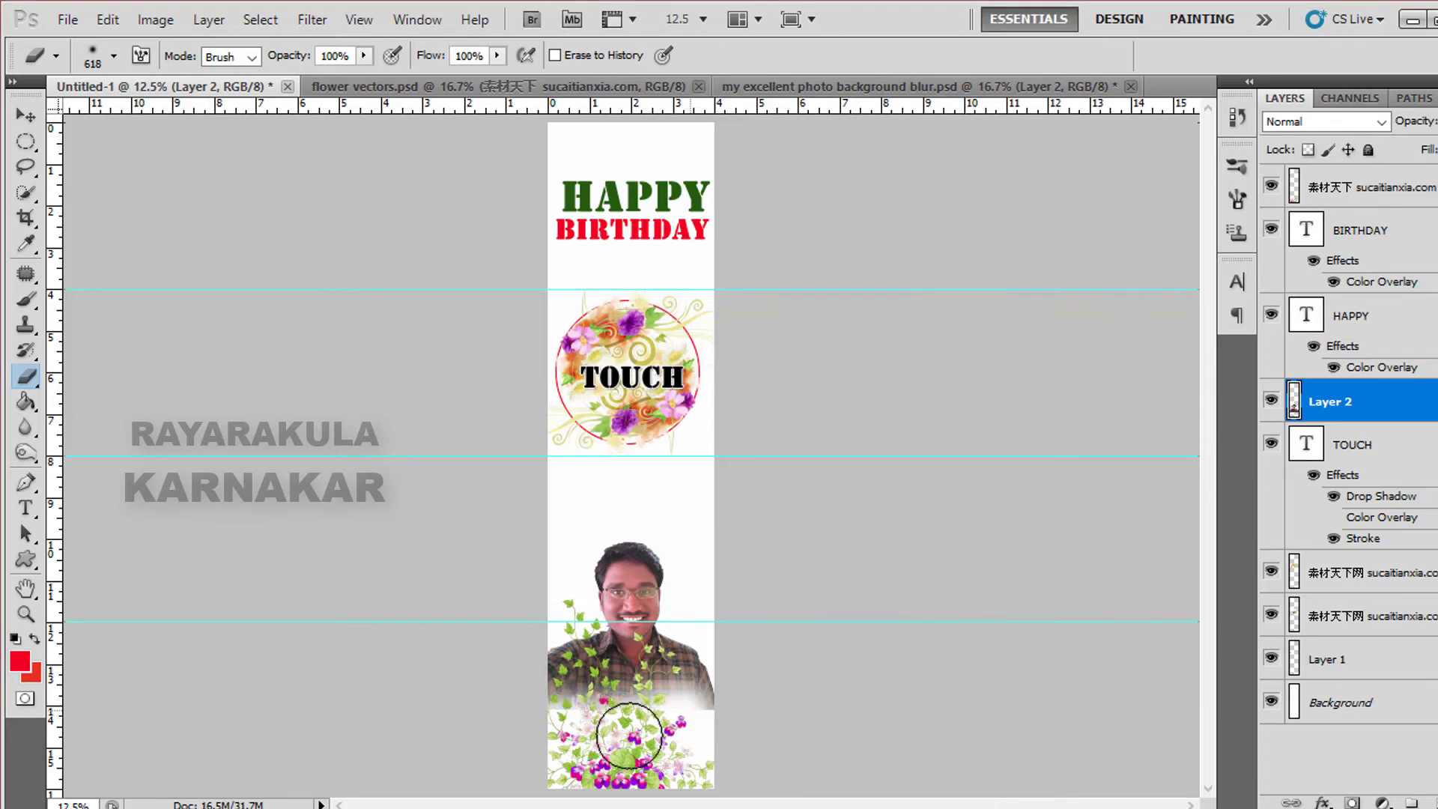
Bring a flower spray layer onto the banner and rotate it over the portrait's faded edge
click(1054, 87)
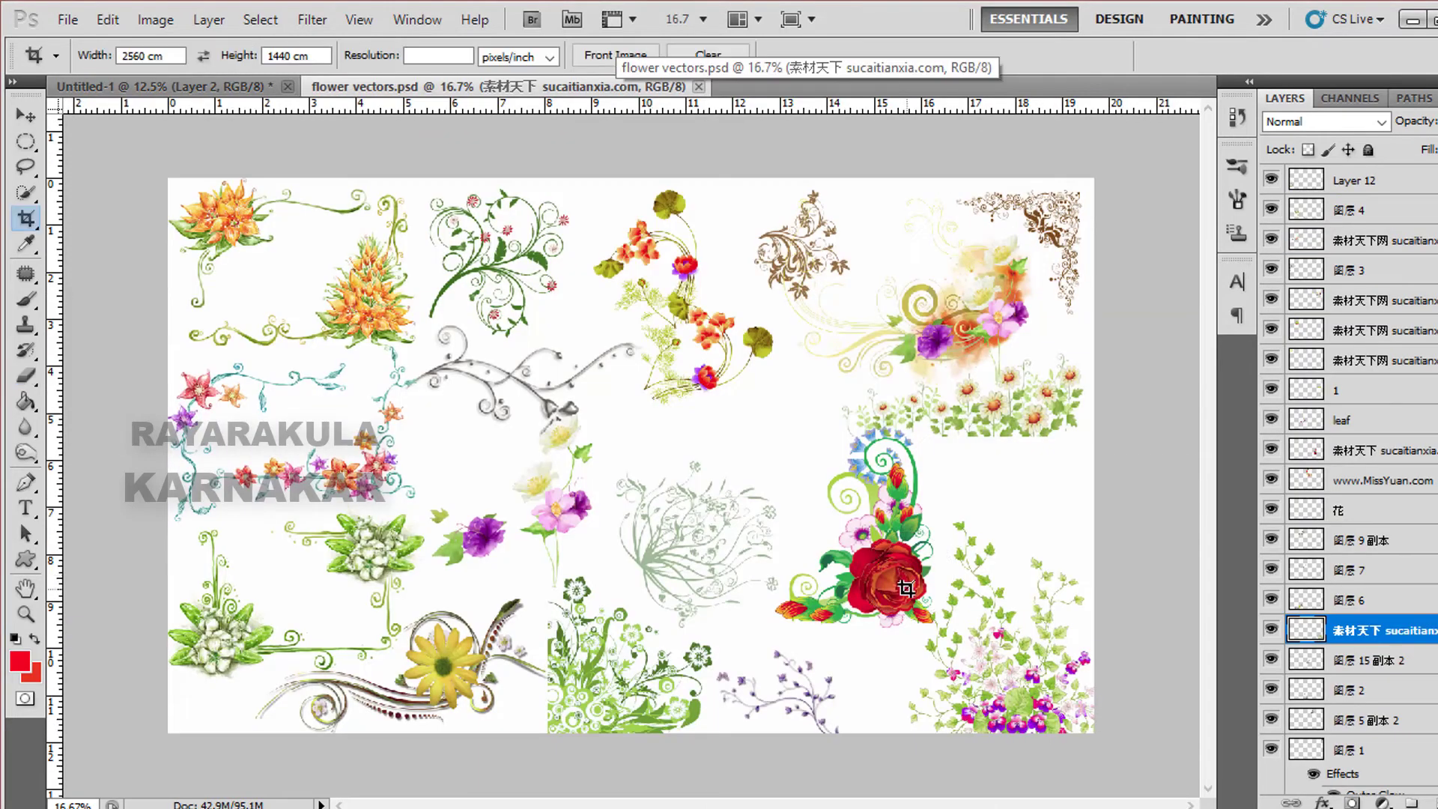
key(v)
right_click(968, 328)
click(1000, 340)
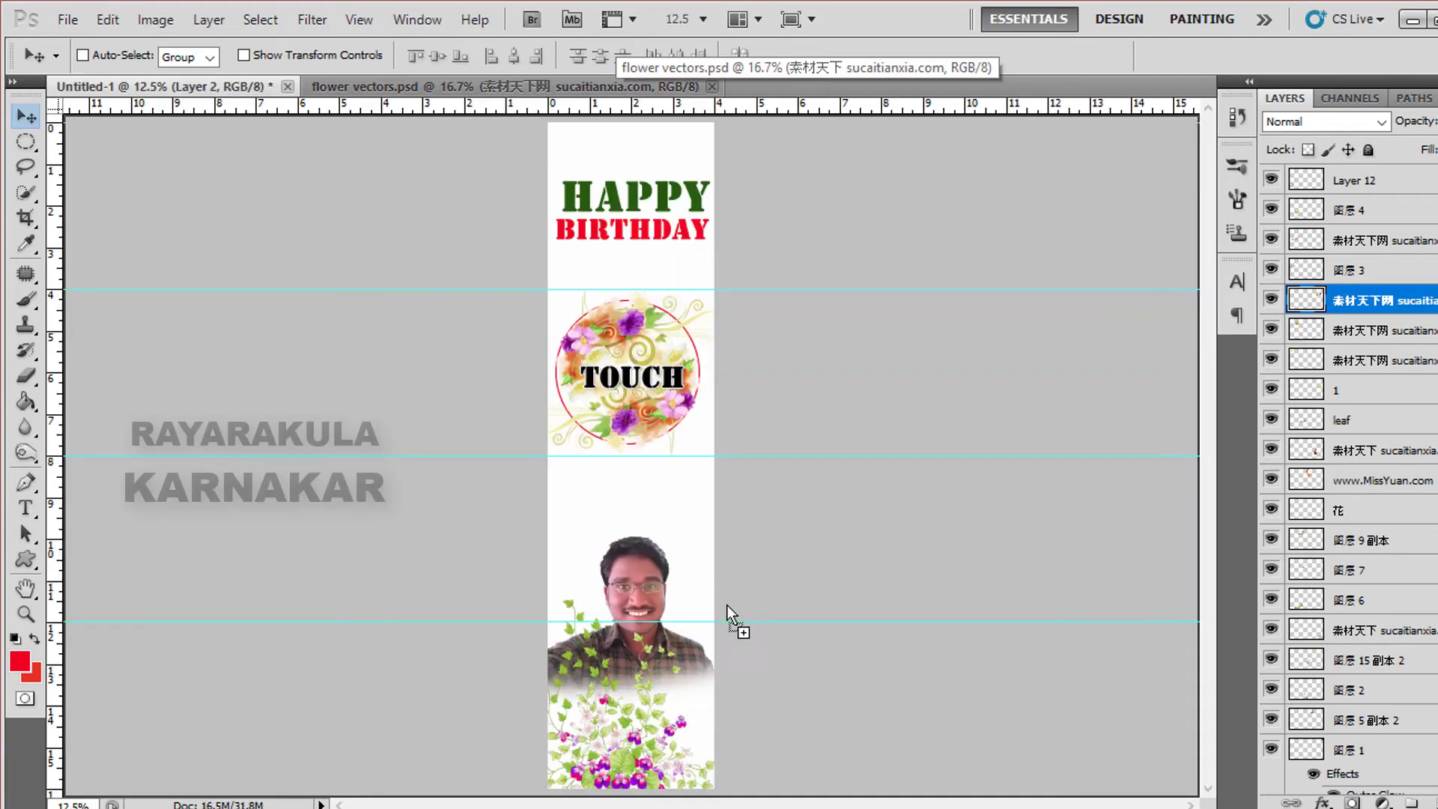
drag(158, 110, 726, 605)
key(ctrl+t)
drag(719, 719, 680, 638)
key(Return)
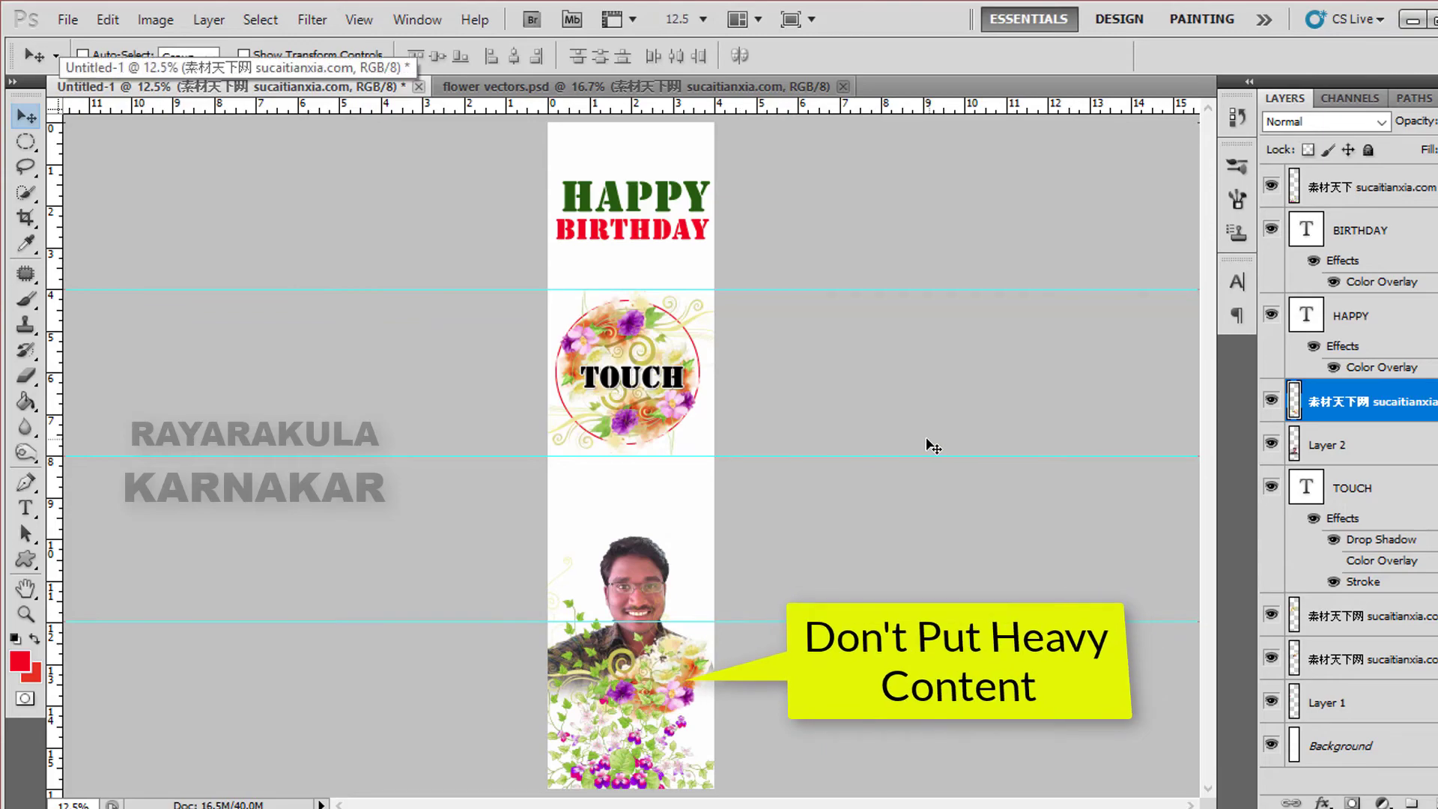
Save As to the Desktop in JPEG format named 'birthday', accepting maximum JPEG quality
click(72, 22)
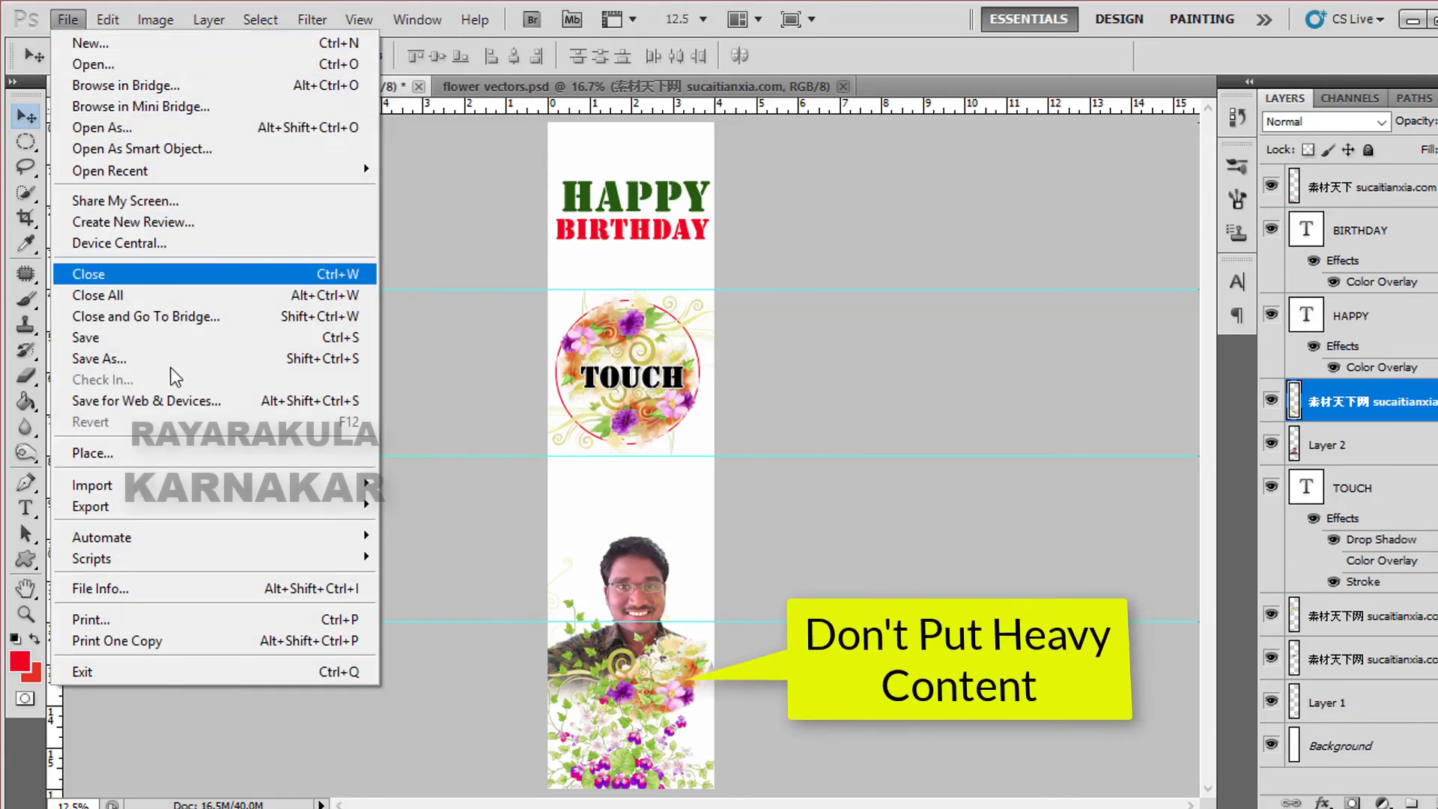
click(181, 362)
click(490, 224)
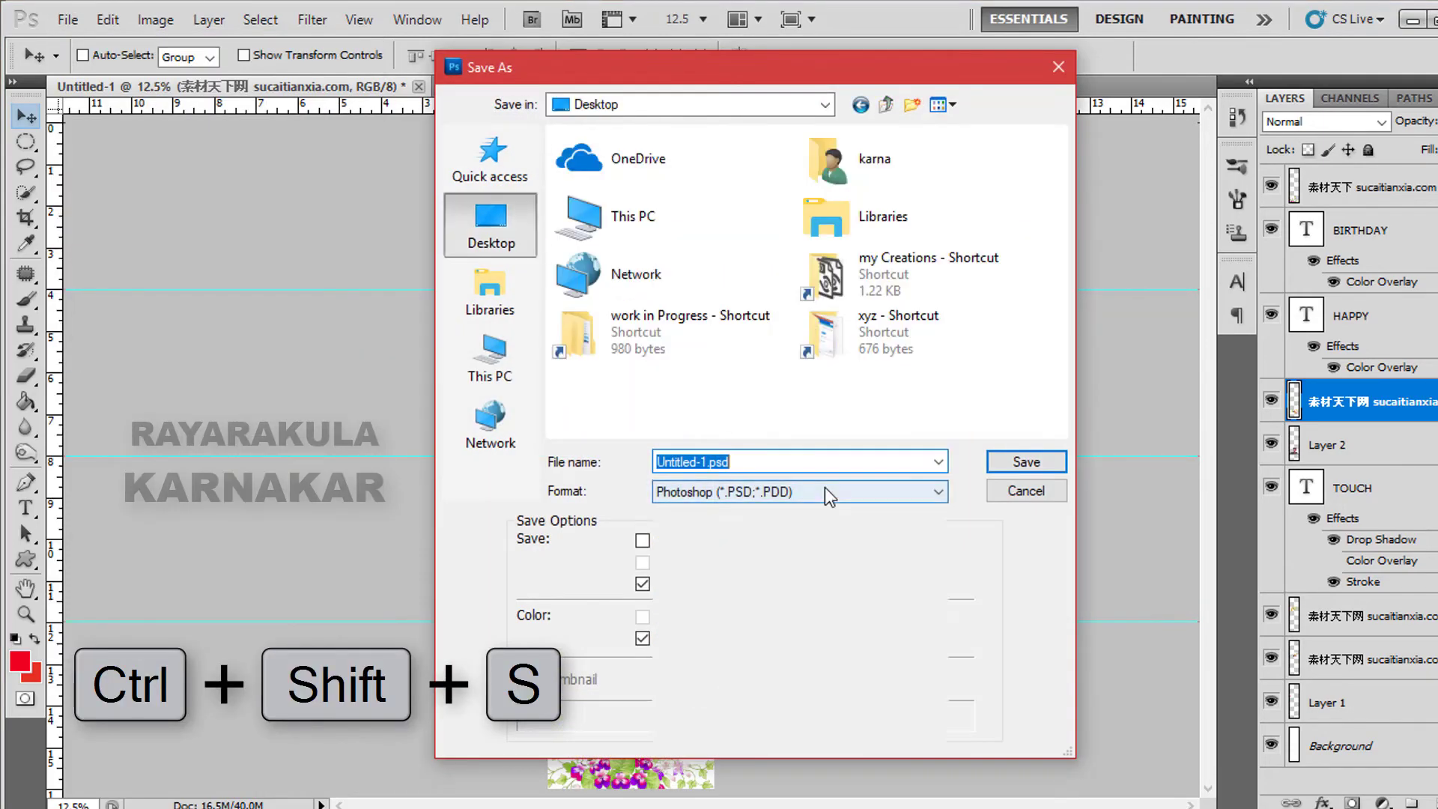
click(825, 492)
click(803, 626)
click(737, 461)
double_click(737, 461)
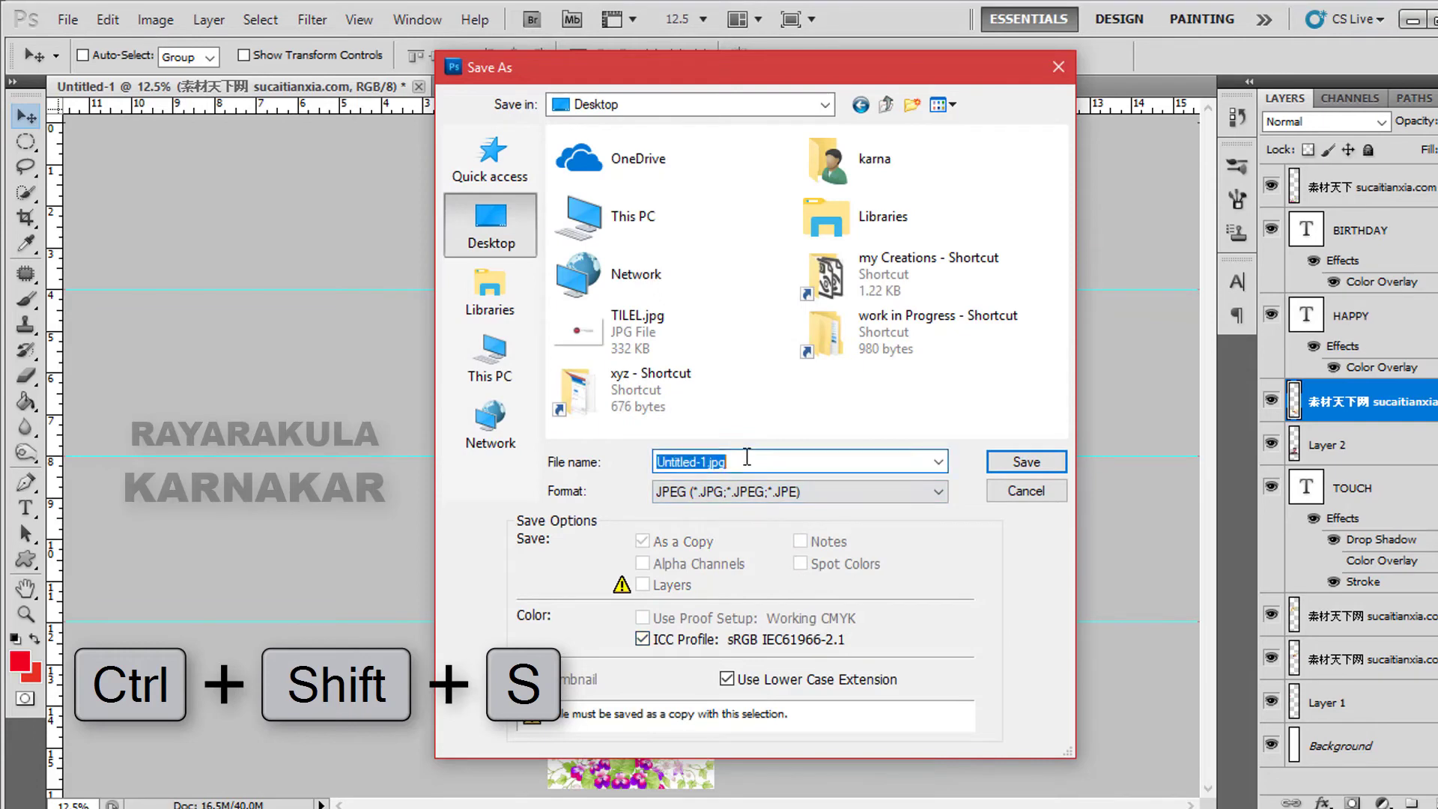
text(bi)
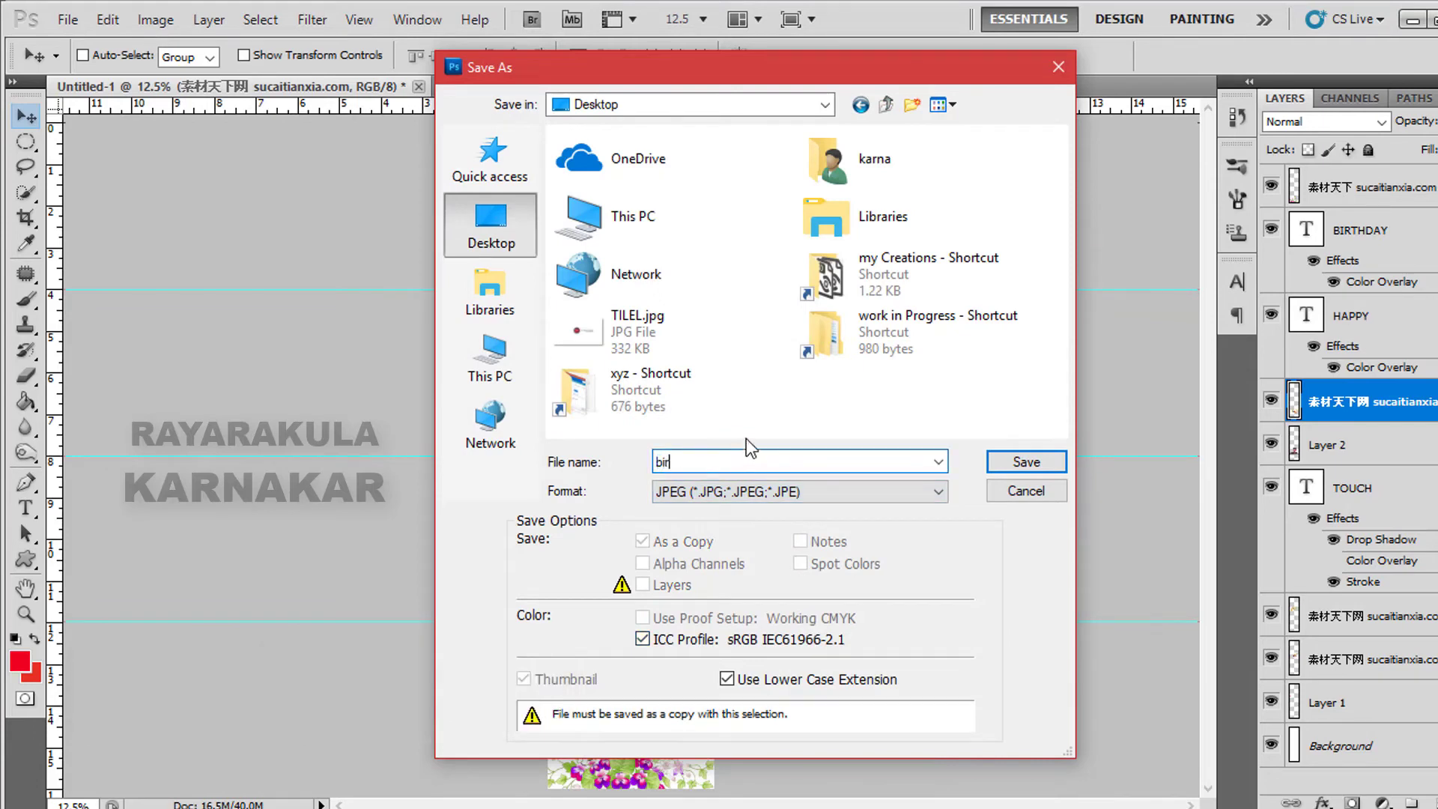
text(rthday)
key(Return)
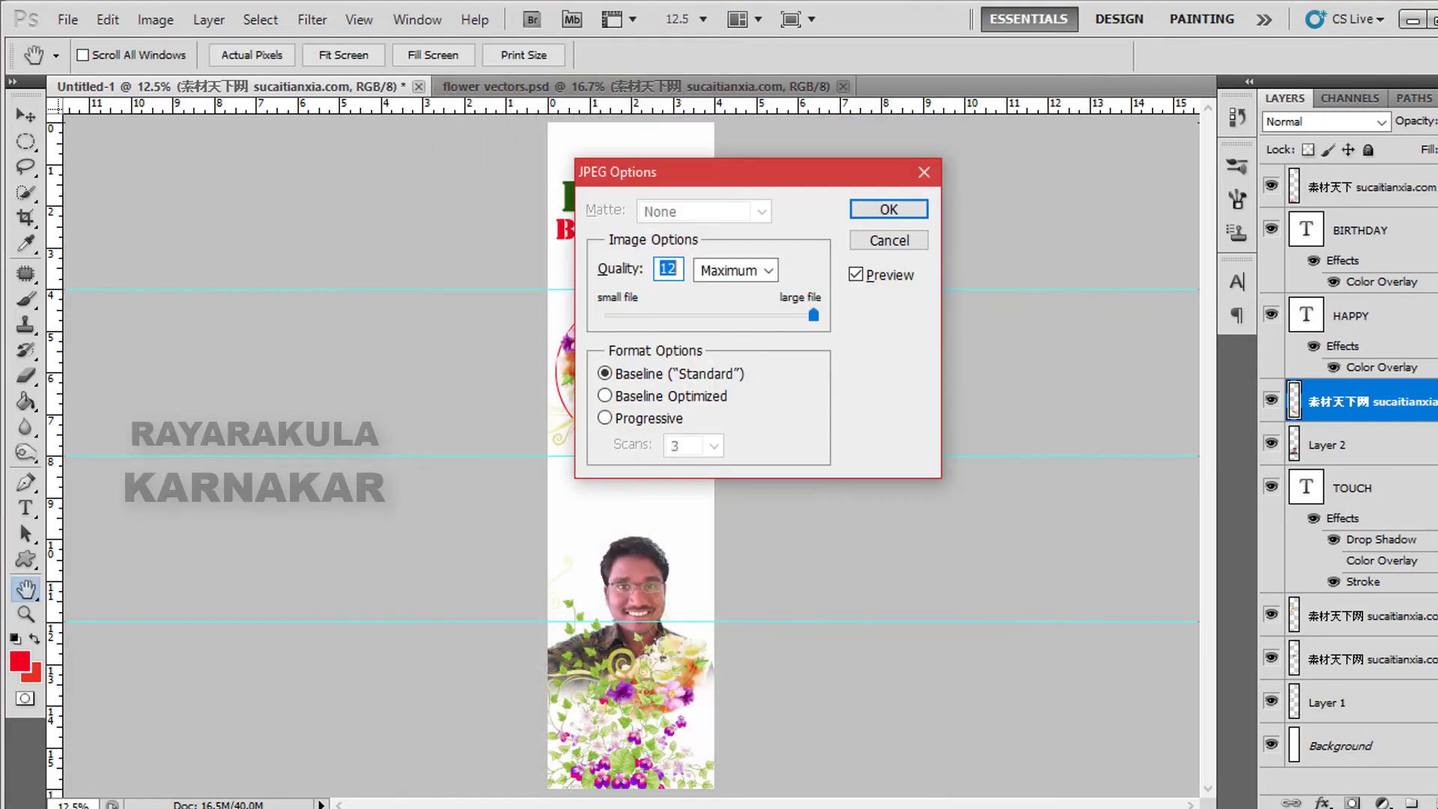
key(Return)
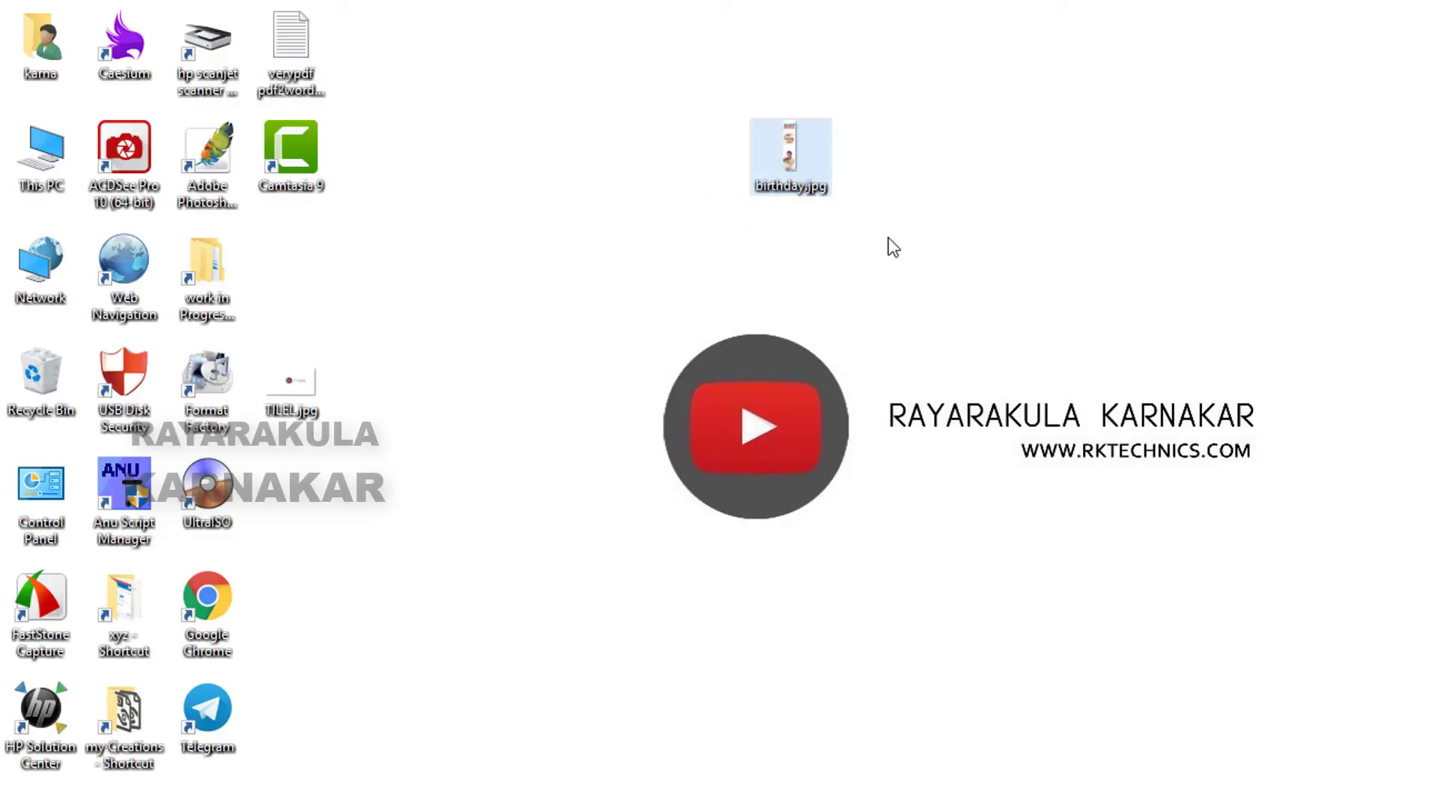